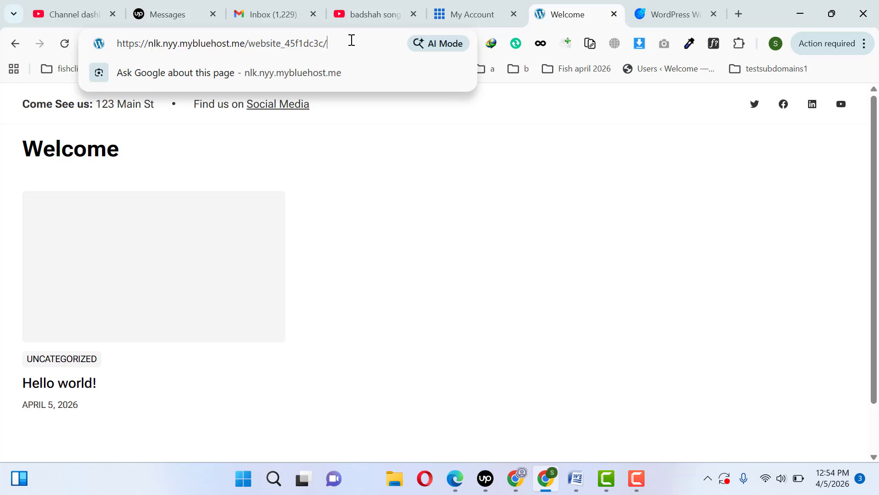
- Open the site's wp-admin address and log in to the WordPress dashboard with the prefilled credentials
{"action": "type", "text": "w"}
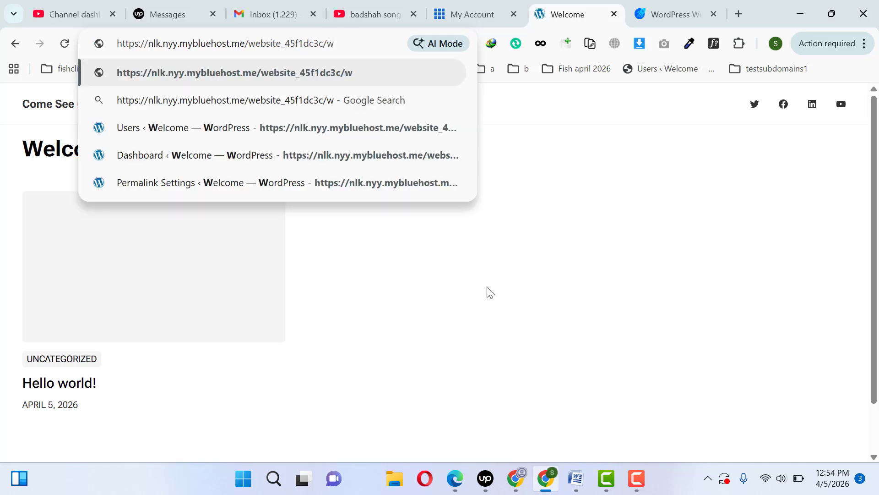
{"action": "type", "text": "p-admin"}
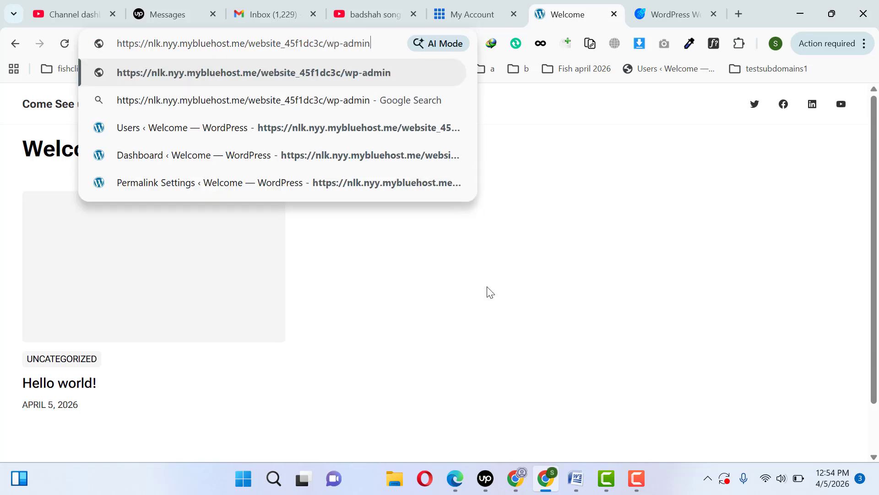
{"action": "key", "text": "Return"}
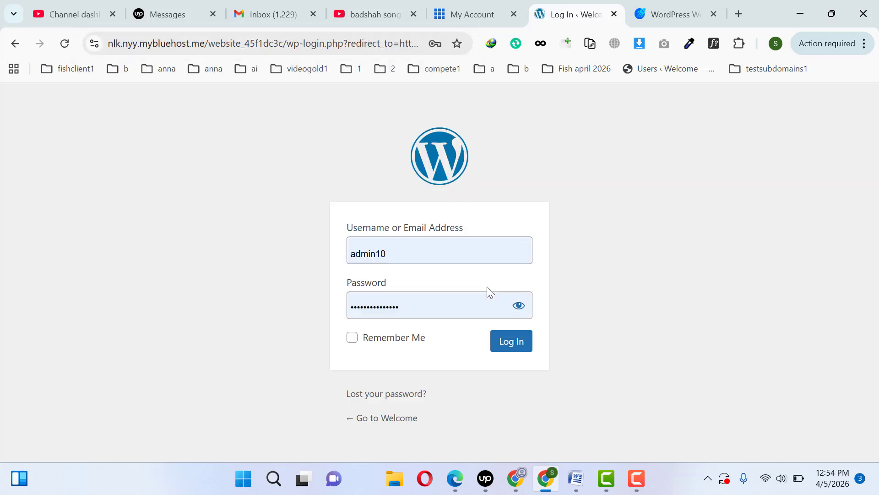
{"action": "left_click", "coordinate": [519, 345]}
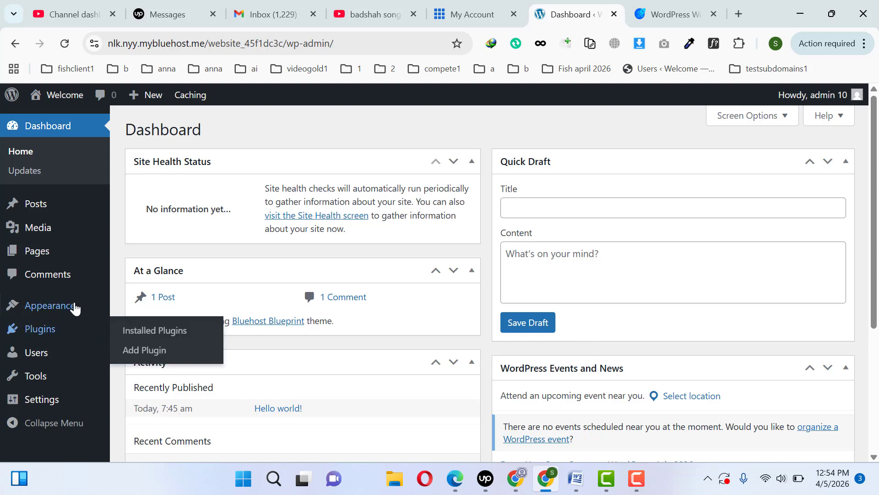
- Set the site's permalink structure to Post name and save the changes
{"action": "mouse_move", "coordinate": [52, 407]}
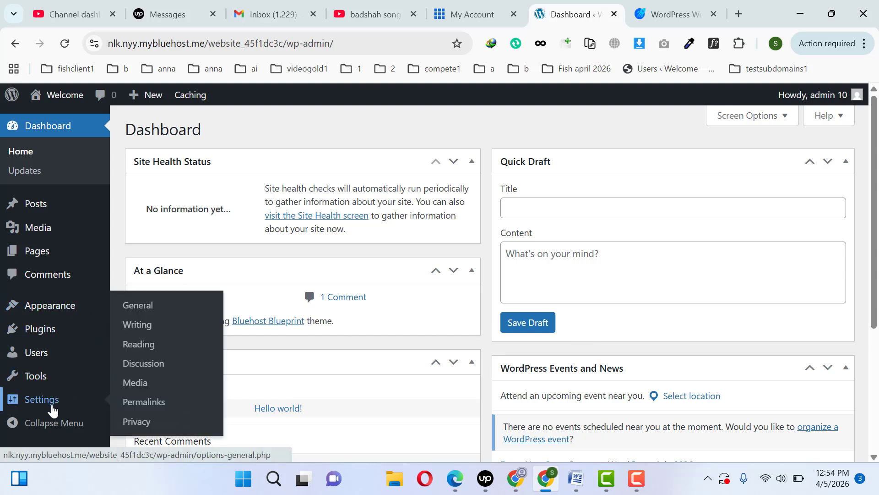
{"action": "left_click", "coordinate": [153, 406]}
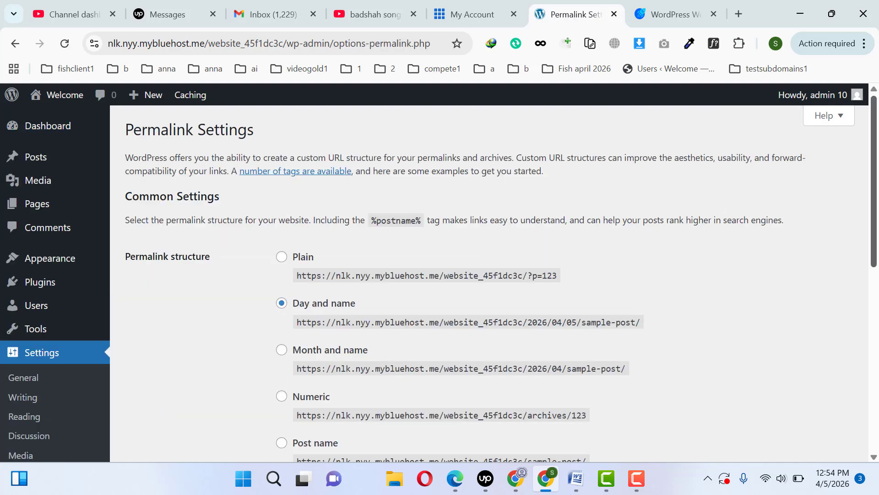
{"action": "scroll", "coordinate": [438, 252], "scroll_direction": "down", "scroll_amount": 4}
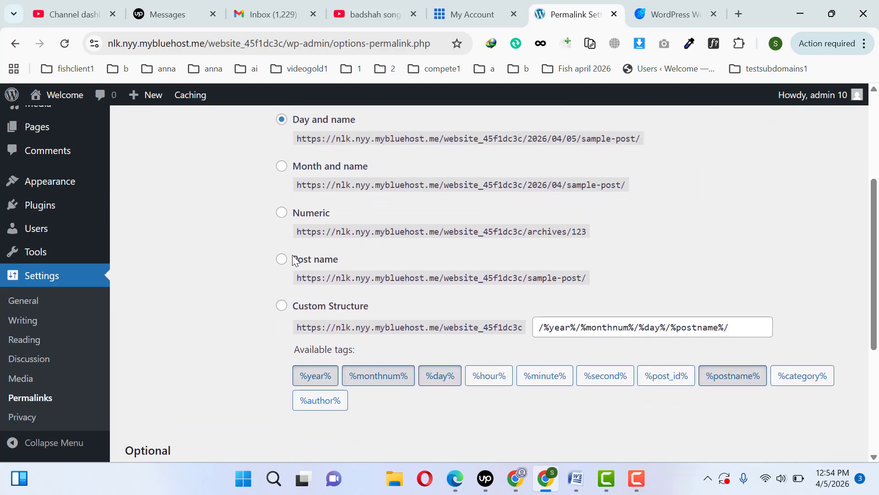
{"action": "left_click", "coordinate": [294, 260]}
{"action": "left_click_drag", "start_coordinate": [869, 265], "coordinate": [848, 359]}
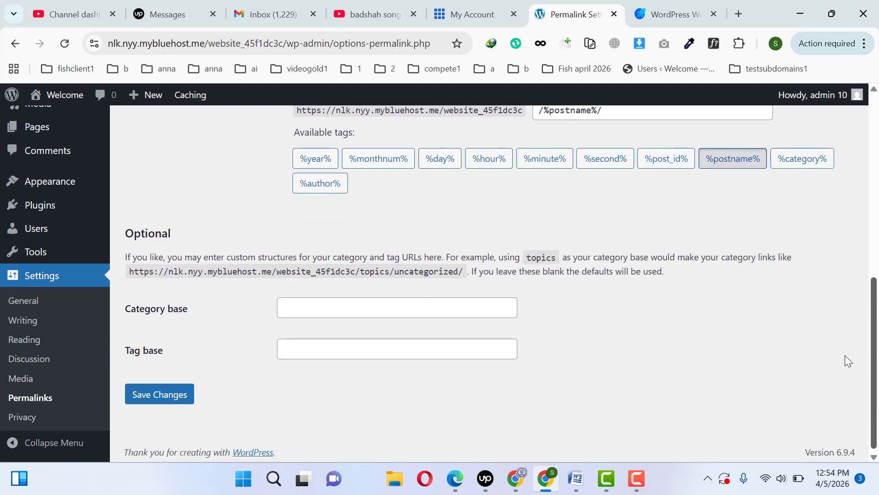
{"action": "left_click", "coordinate": [155, 401]}
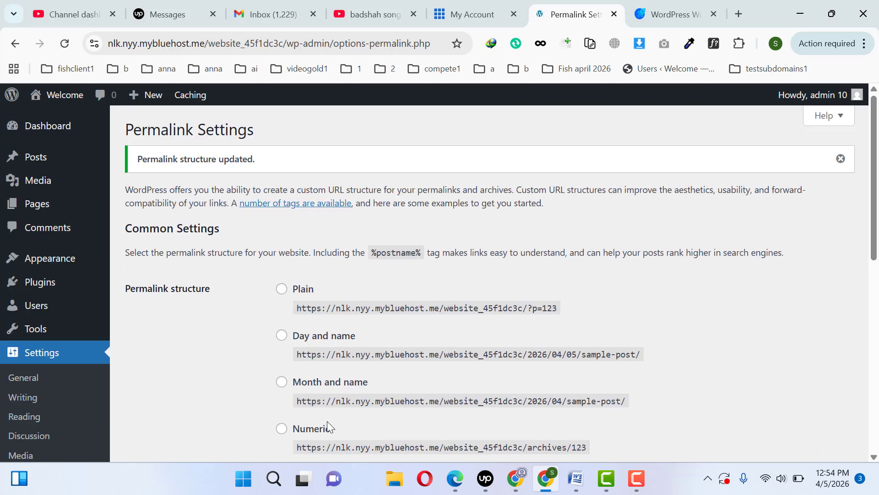
- Search Google for "cliniq wordpress theme" in a new browser tab
{"action": "left_click", "coordinate": [739, 14]}
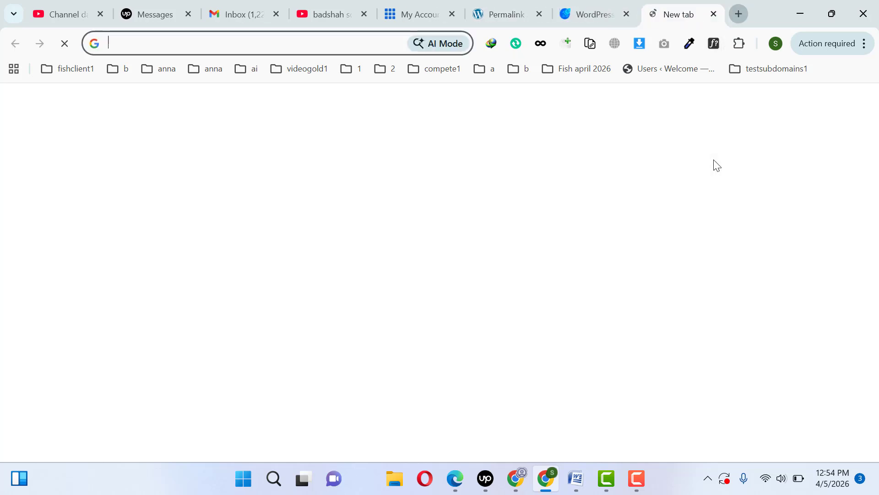
{"action": "type", "text": "cliniq"}
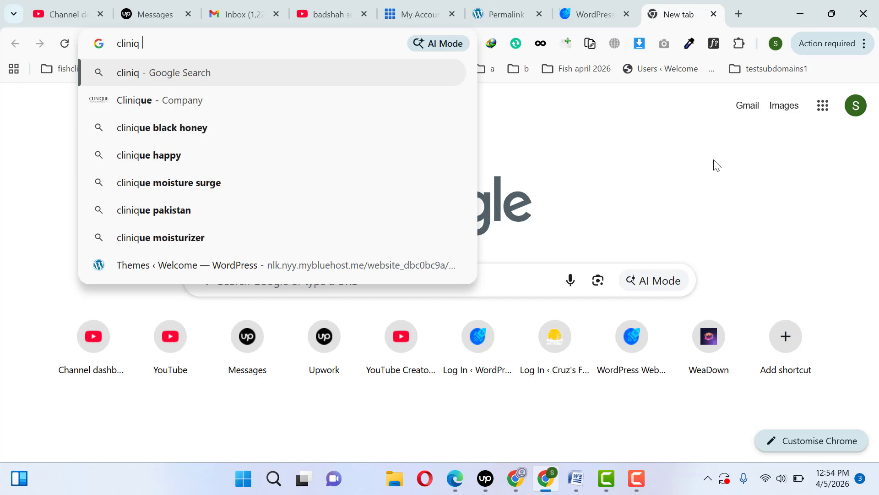
{"action": "type", "text": " wordpre"}
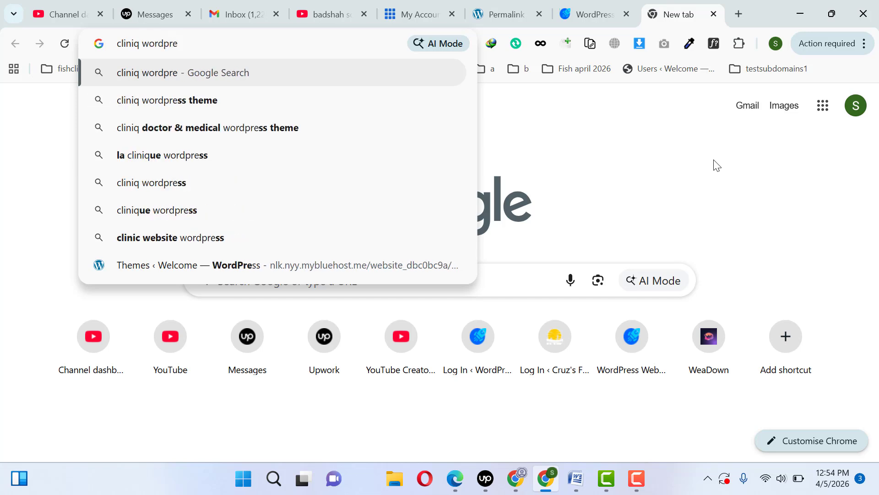
{"action": "key", "text": "Down"}
{"action": "key", "text": "Return"}
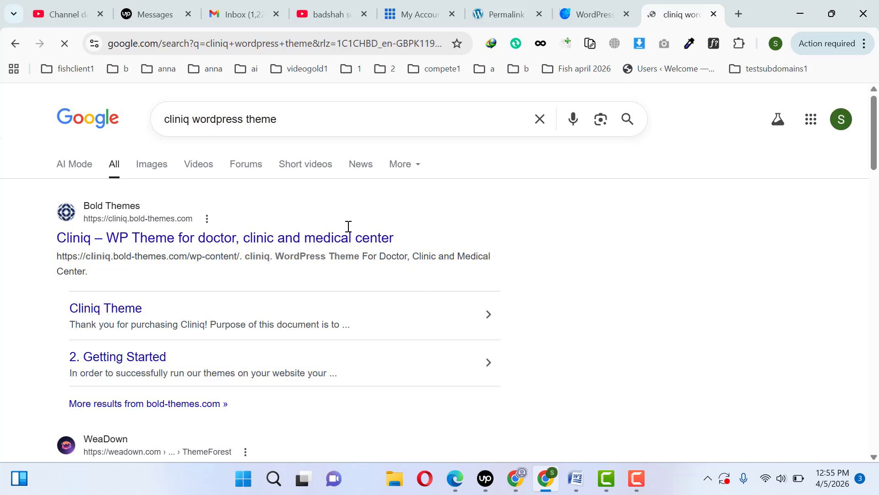
- Open the Bold Themes Cliniq site and the ThemeForest Cliniq support result in separate tabs, and view the Bold Themes site
{"action": "middle_click", "coordinate": [307, 234]}
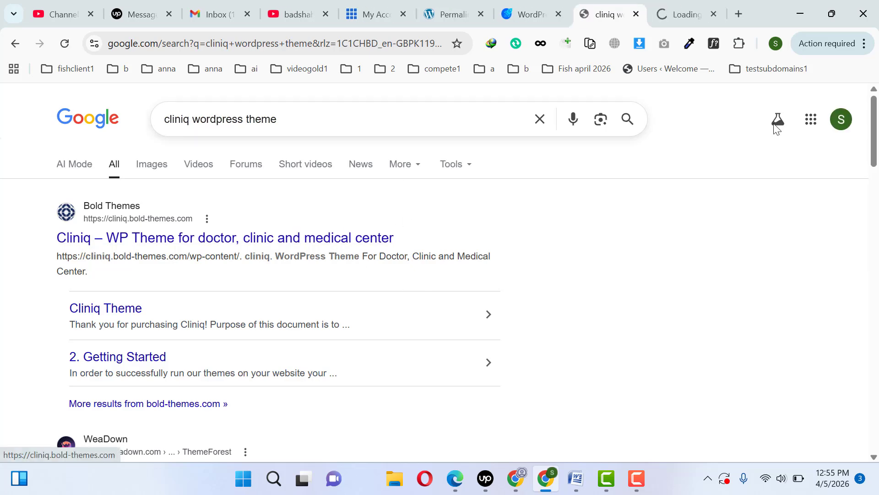
{"action": "scroll", "coordinate": [451, 201], "scroll_direction": "down", "scroll_amount": 7}
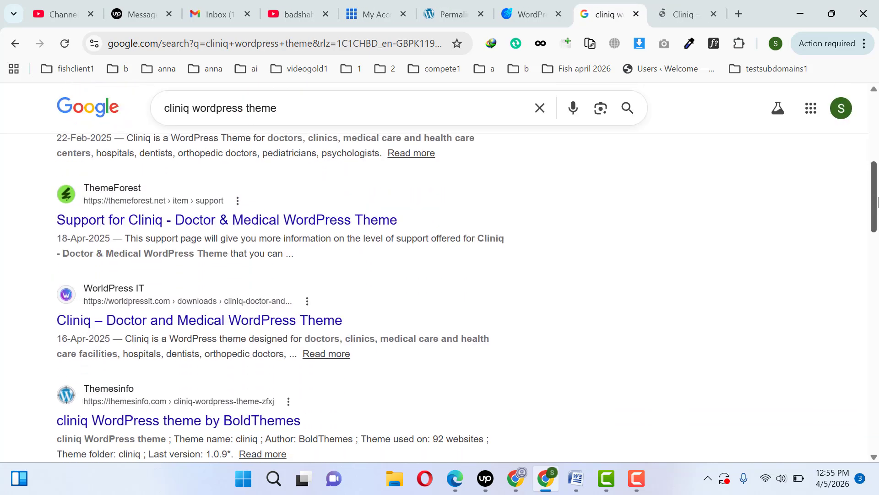
{"action": "middle_click", "coordinate": [251, 219]}
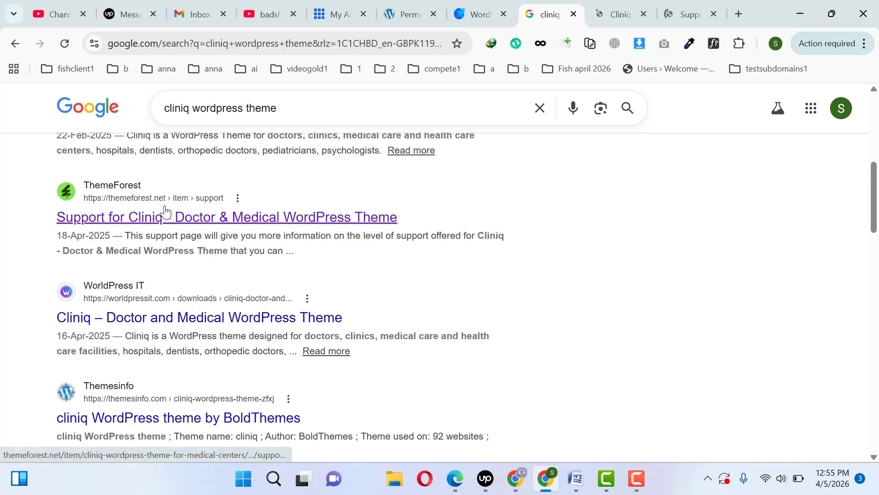
{"action": "left_click", "coordinate": [613, 4]}
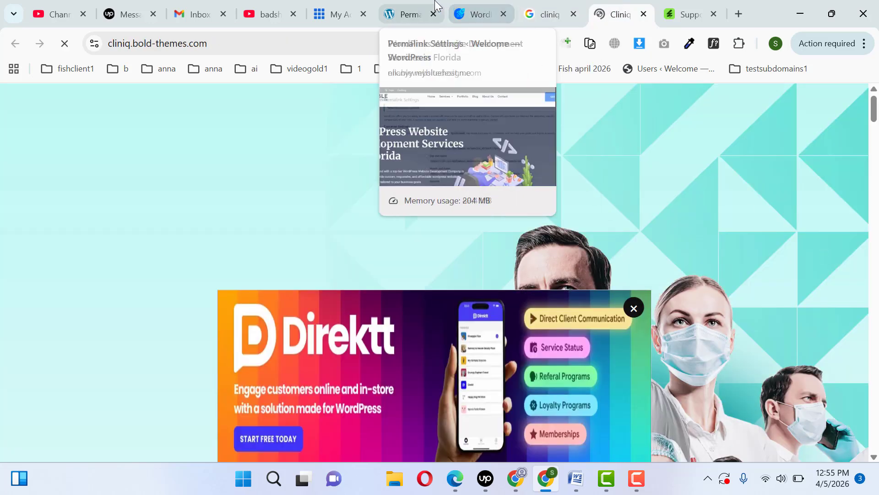
- Switch to File Explorer and open the folder D:\Enable 2026\up clients1\13
{"action": "left_click", "coordinate": [395, 478]}
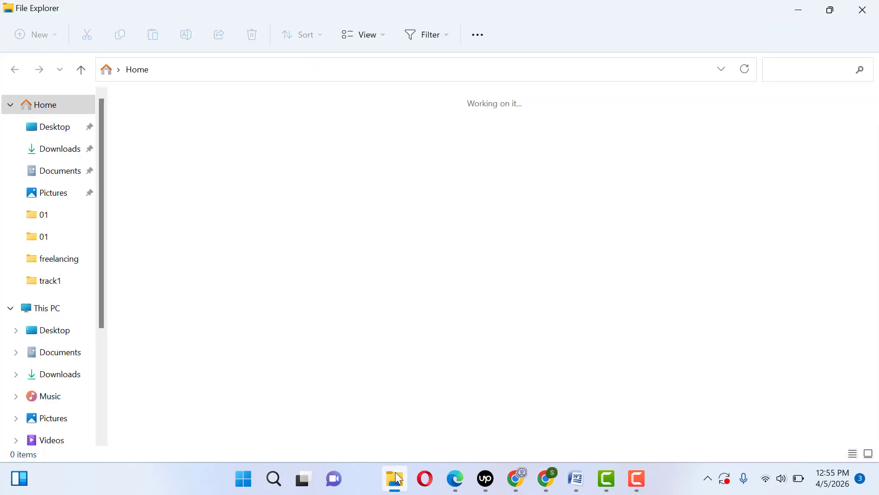
{"action": "left_click", "coordinate": [41, 312]}
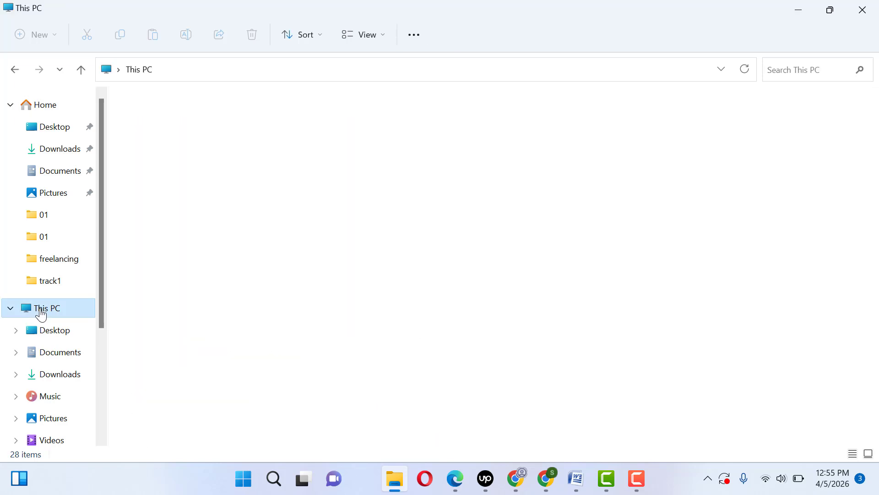
{"action": "double_click", "coordinate": [329, 223]}
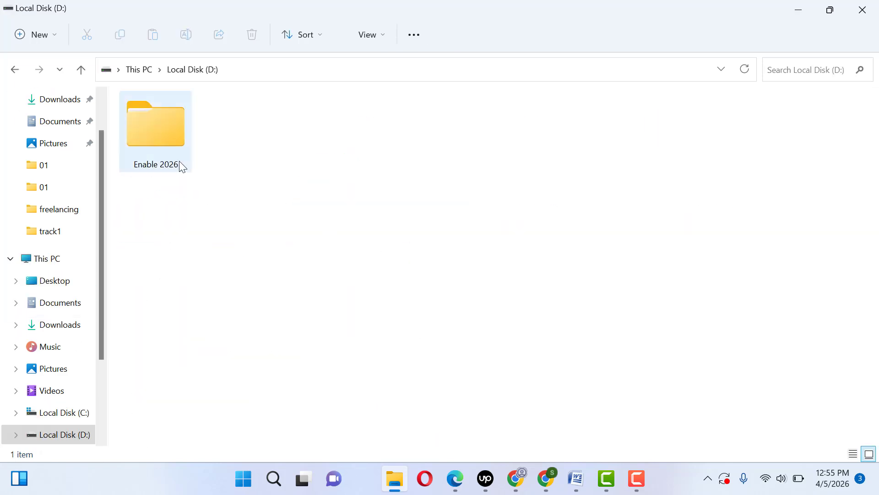
{"action": "double_click", "coordinate": [167, 158]}
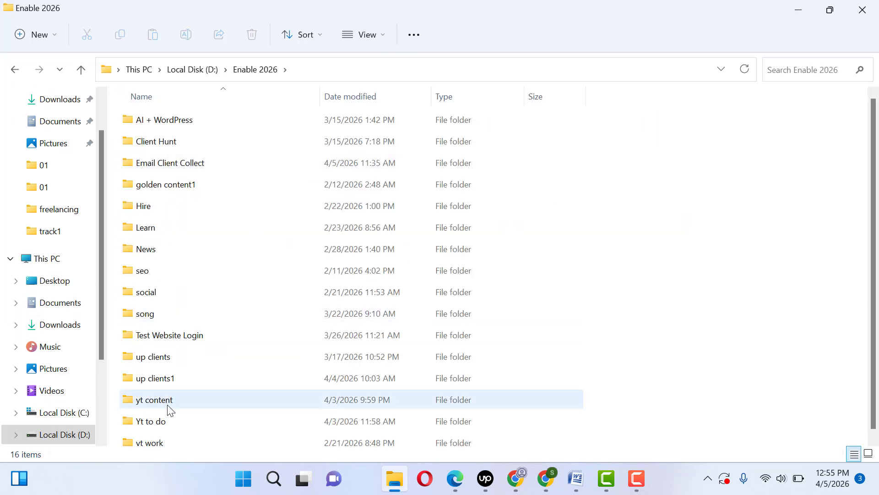
{"action": "double_click", "coordinate": [174, 378]}
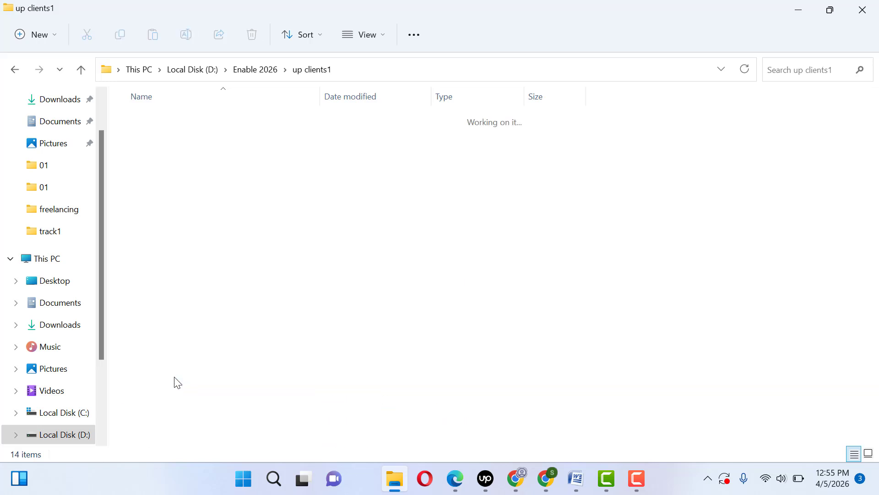
{"action": "double_click", "coordinate": [161, 377]}
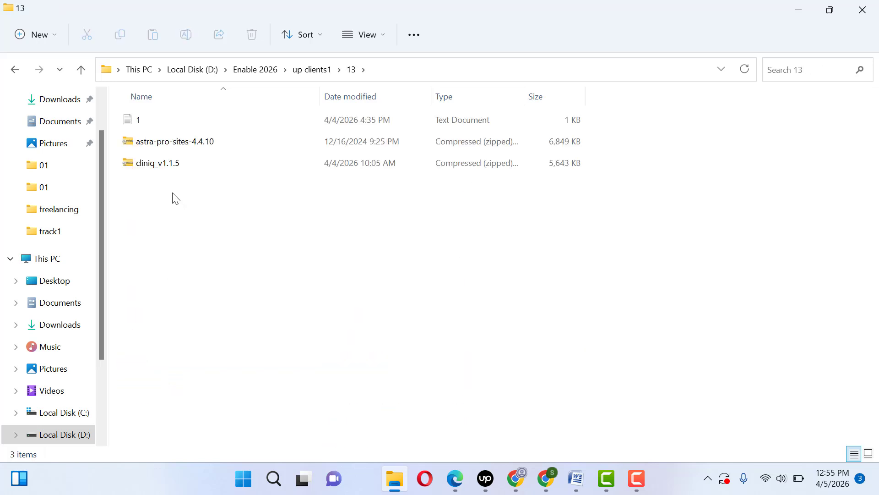
- Check the file properties of the cliniq_v1.1.5 zip archive and close them
{"action": "left_click", "coordinate": [166, 173]}
{"action": "right_click", "coordinate": [166, 172]}
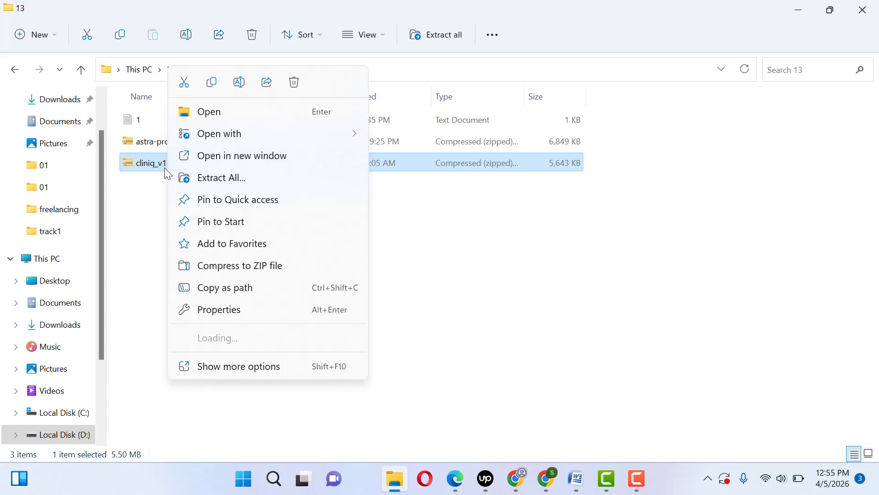
{"action": "left_click", "coordinate": [209, 366]}
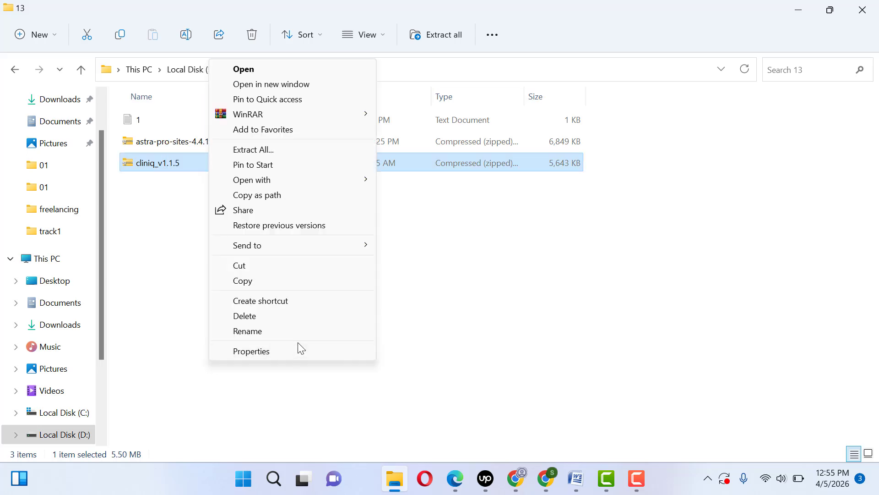
{"action": "left_click", "coordinate": [273, 351]}
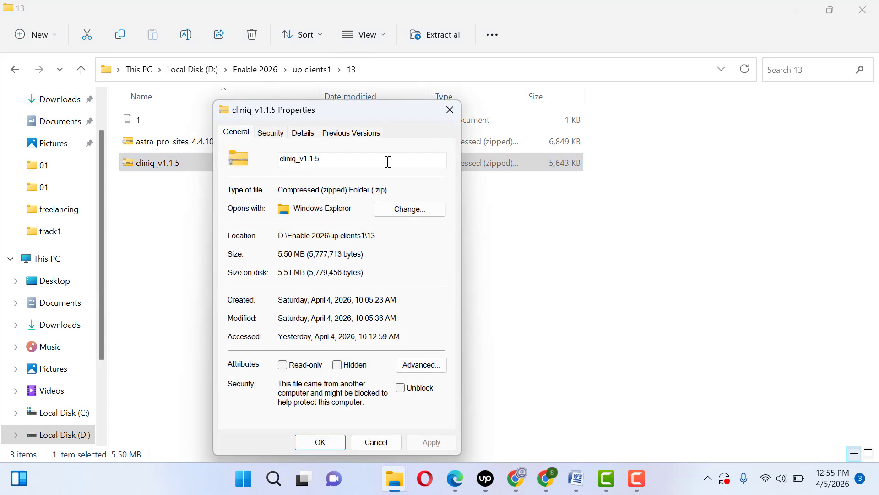
{"action": "left_click", "coordinate": [449, 112]}
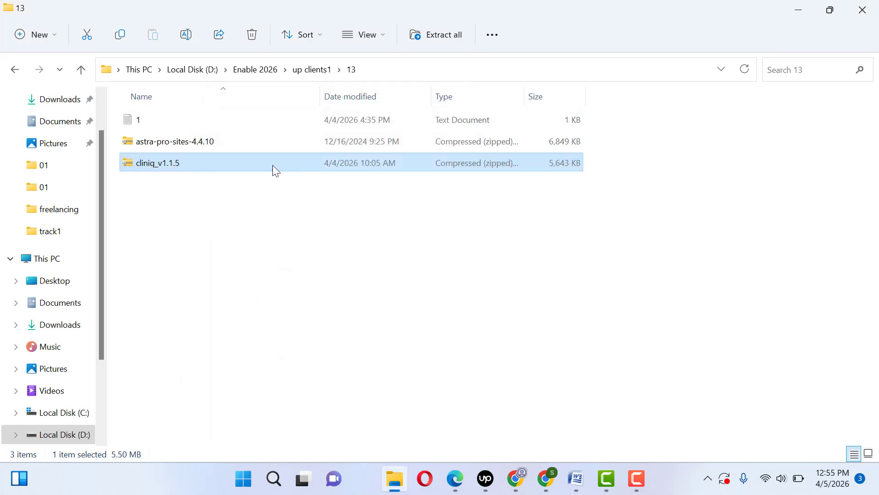
- Extract the cliniq_v1.1.5 zip archive with WinRAR into a cliniq_v1.1.5 folder alongside it
{"action": "right_click", "coordinate": [269, 166]}
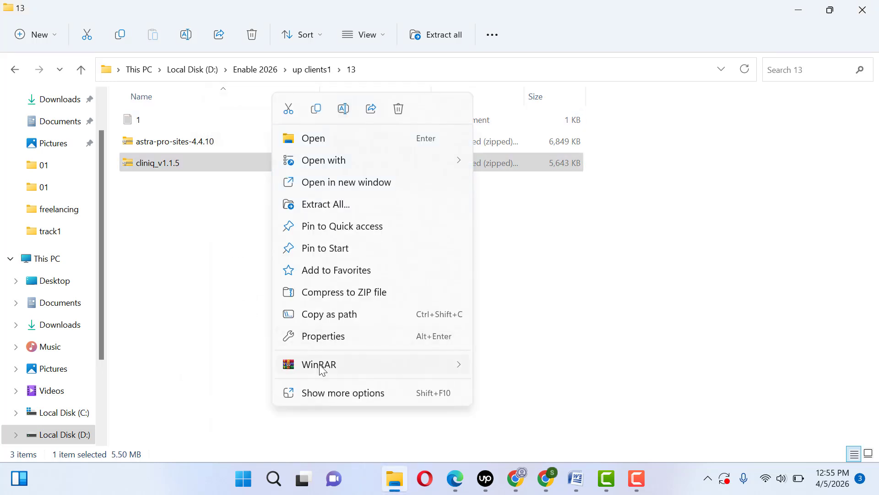
{"action": "mouse_move", "coordinate": [321, 369]}
{"action": "left_click", "coordinate": [538, 416]}
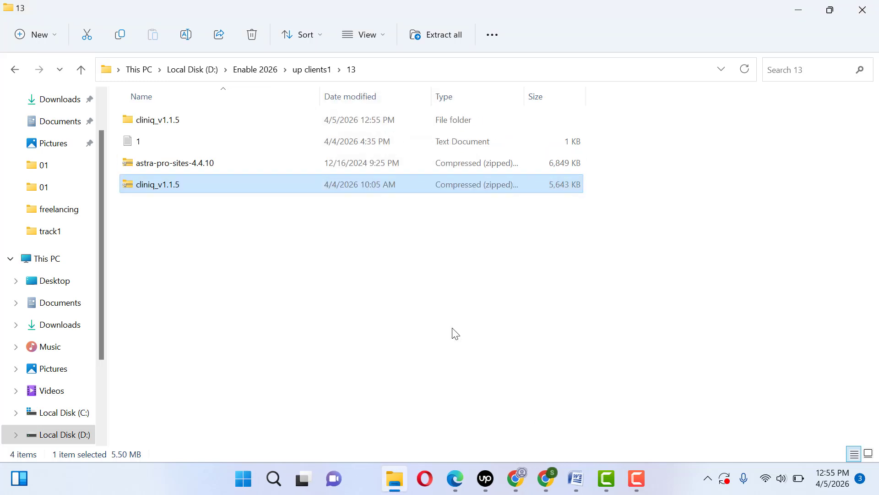
- Inspect the theme files in the extracted cliniq_v1.1.5\cliniq folder and return to folder 13
{"action": "double_click", "coordinate": [219, 119]}
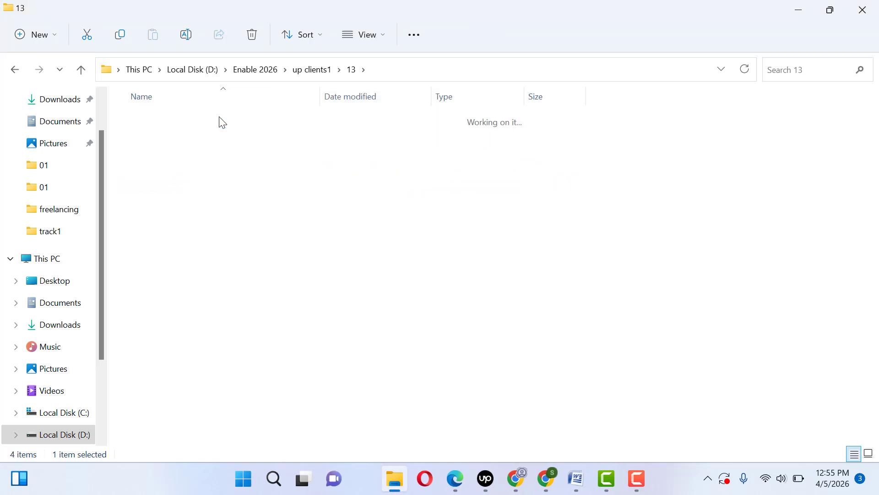
{"action": "double_click", "coordinate": [222, 120]}
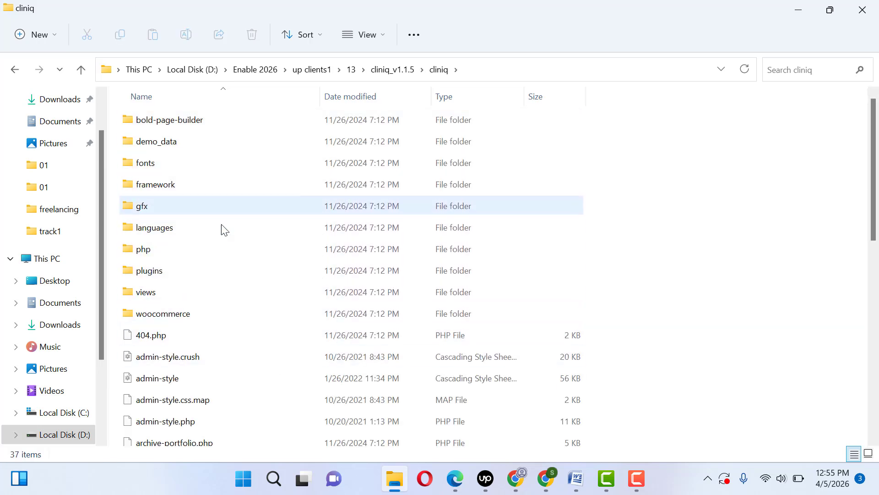
{"action": "left_click", "coordinate": [383, 71]}
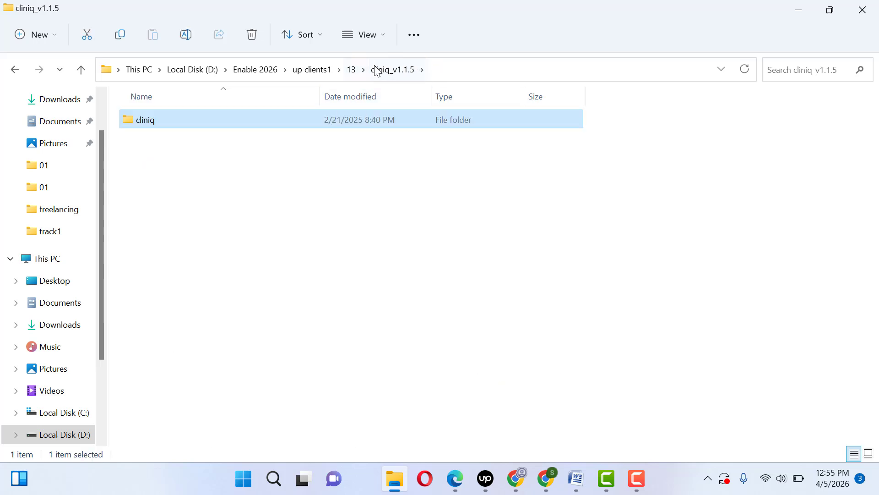
{"action": "left_click", "coordinate": [352, 71]}
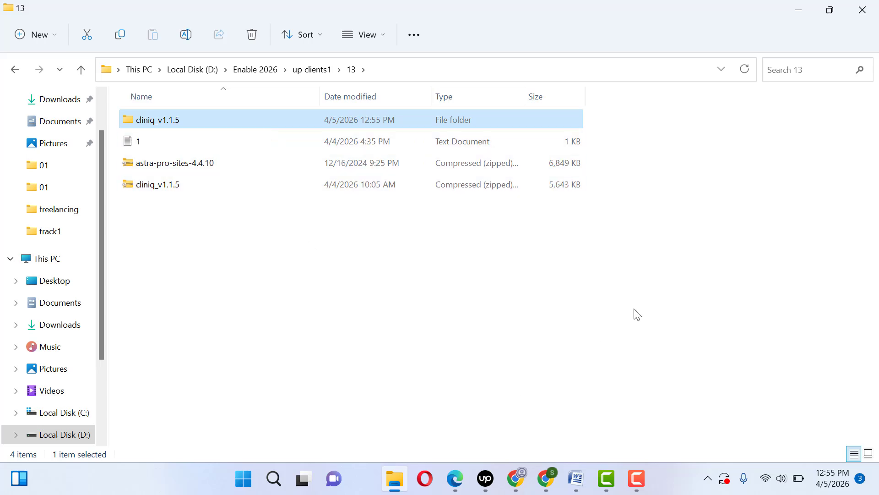
- Switch back to the browser and open the theme upload form in the WordPress site's admin
{"action": "left_click", "coordinate": [796, 9]}
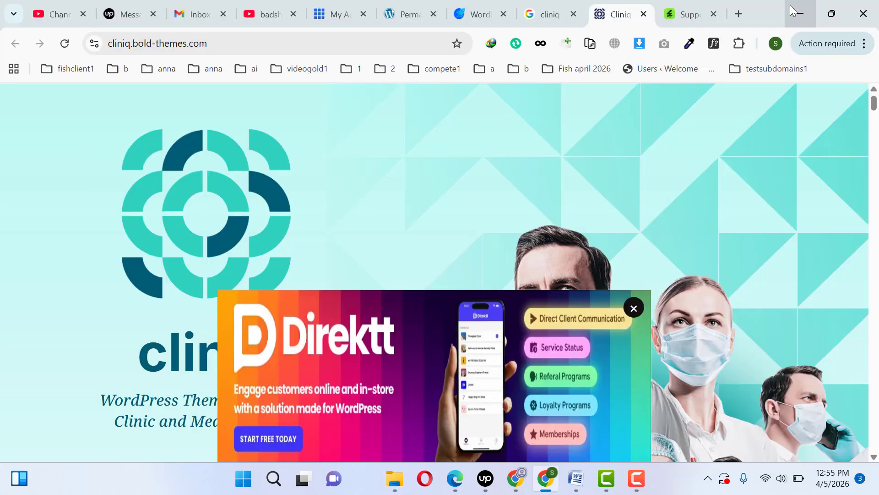
{"action": "left_click", "coordinate": [402, 4]}
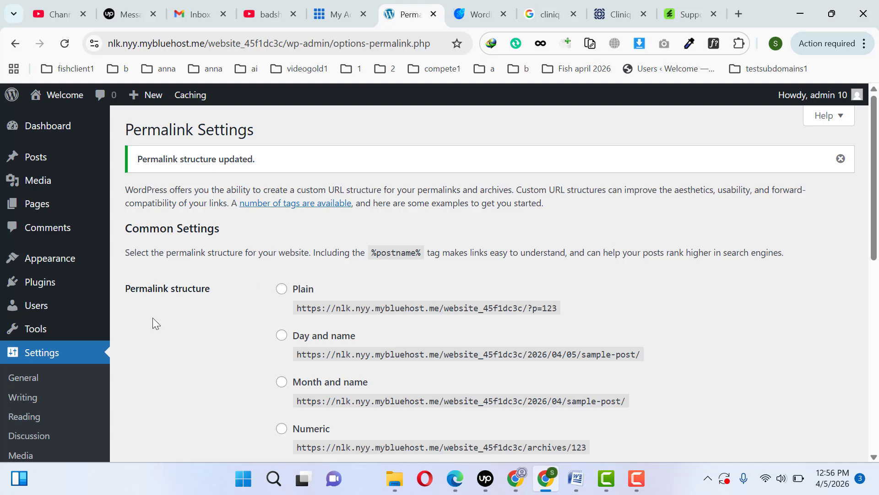
{"action": "mouse_move", "coordinate": [44, 259]}
{"action": "left_click", "coordinate": [147, 262]}
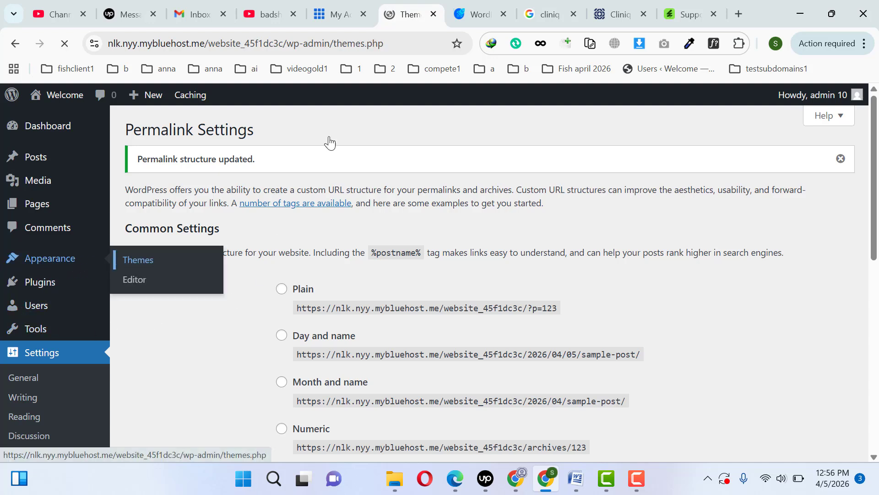
{"action": "left_click_drag", "start_coordinate": [421, 12], "coordinate": [703, 10]}
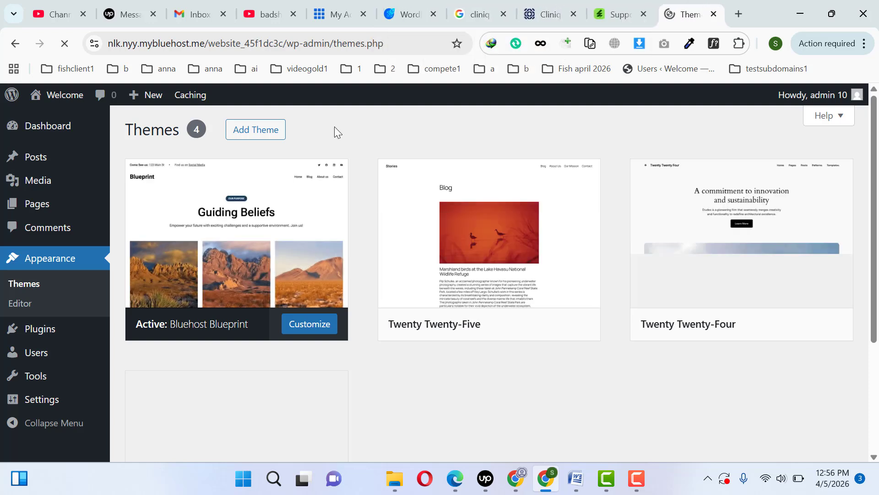
{"action": "left_click", "coordinate": [246, 131]}
{"action": "left_click", "coordinate": [246, 130]}
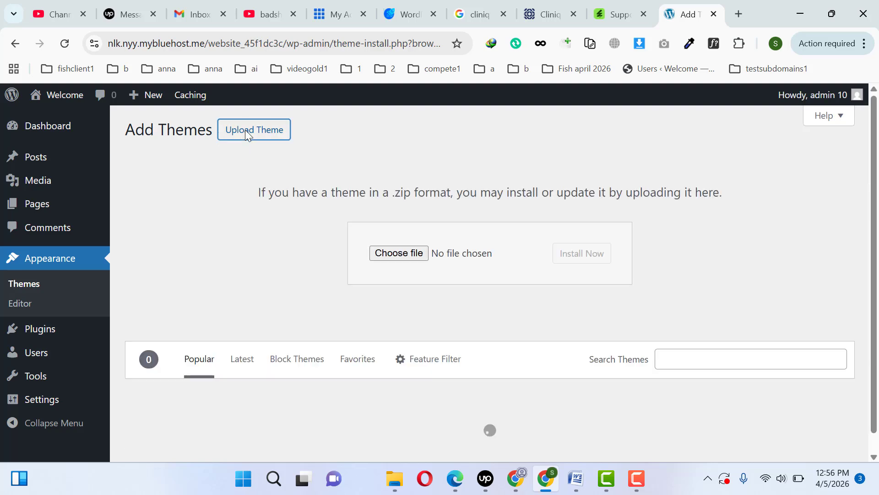
- Upload cliniq_v1.1.5.zip from folder 13 as a theme, then install and activate it
{"action": "left_click", "coordinate": [398, 479]}
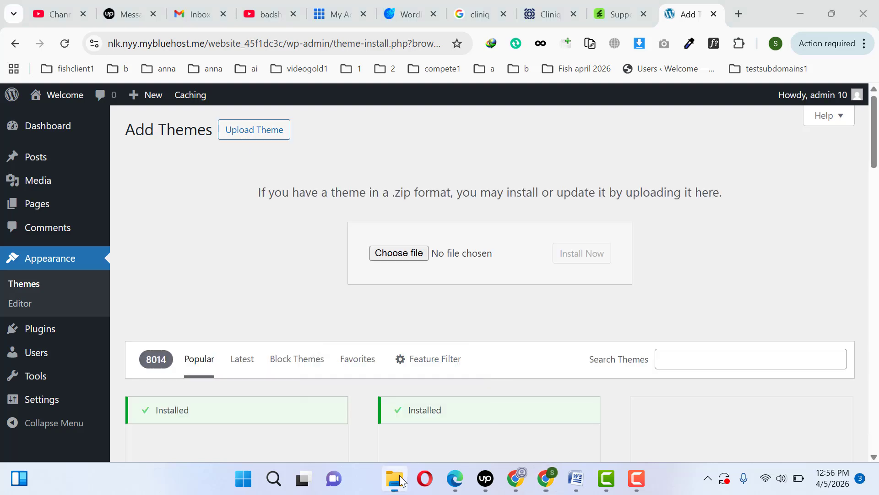
{"action": "left_click_drag", "start_coordinate": [371, 8], "coordinate": [681, 105]}
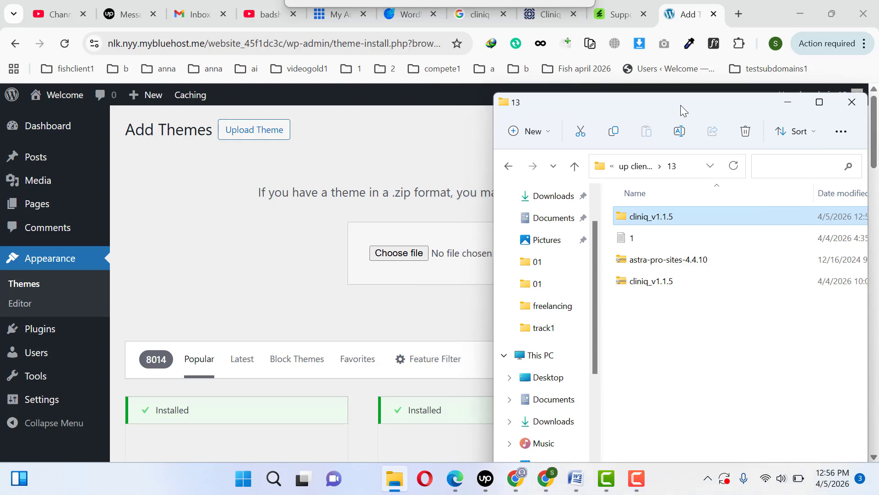
{"action": "left_click", "coordinate": [650, 281]}
{"action": "left_click_drag", "start_coordinate": [649, 281], "coordinate": [403, 254]}
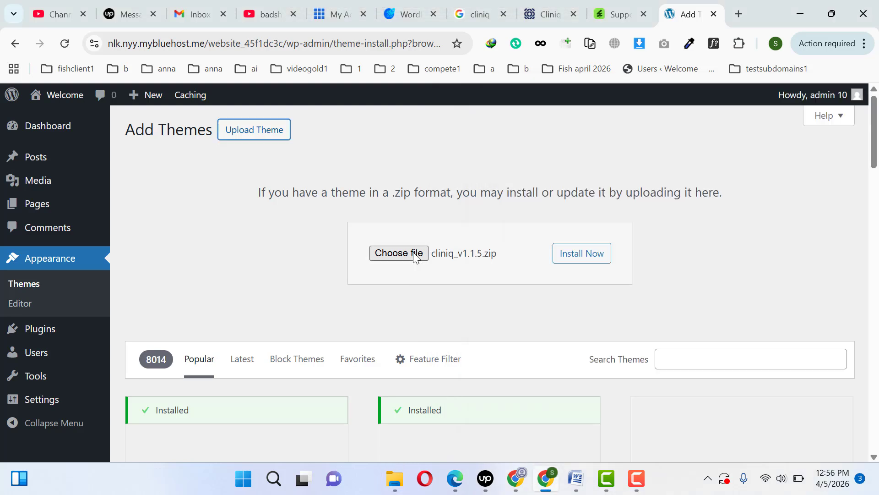
{"action": "left_click", "coordinate": [566, 264]}
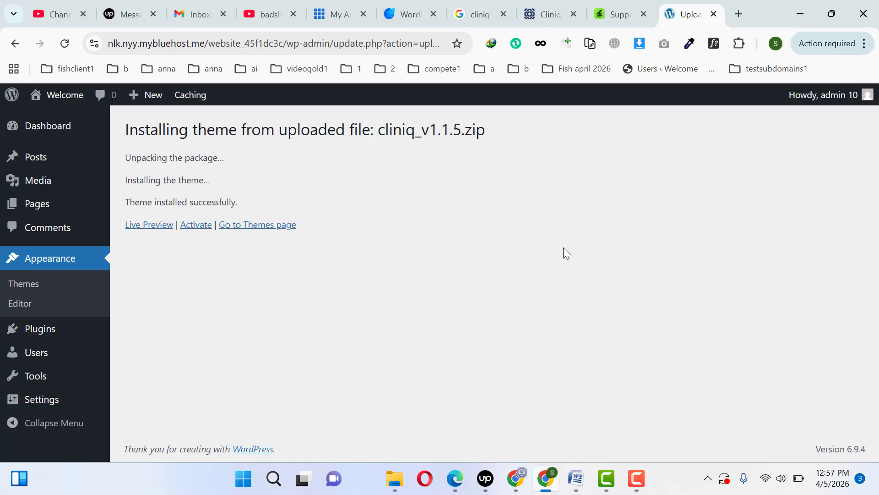
{"action": "left_click", "coordinate": [194, 226]}
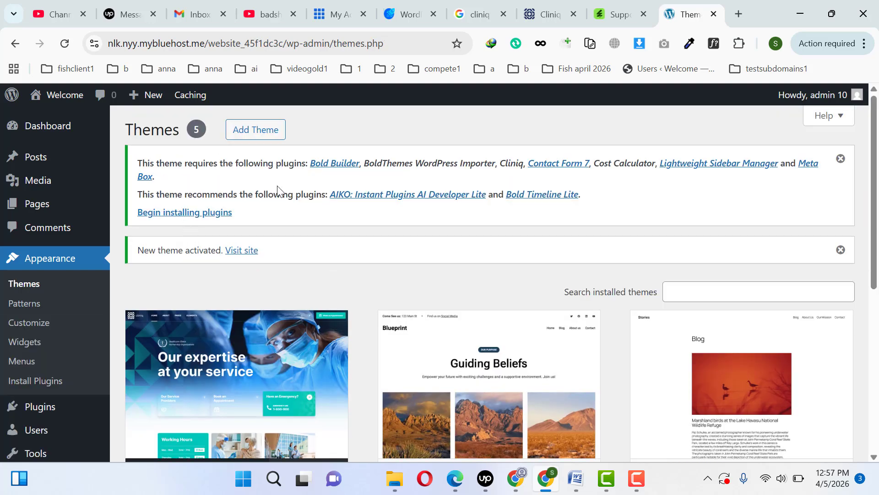
- Open the theme's required plugins list and install Bold Builder, BoldThemes WordPress Importer and Cliniq in separate tabs
{"action": "left_click", "coordinate": [193, 218]}
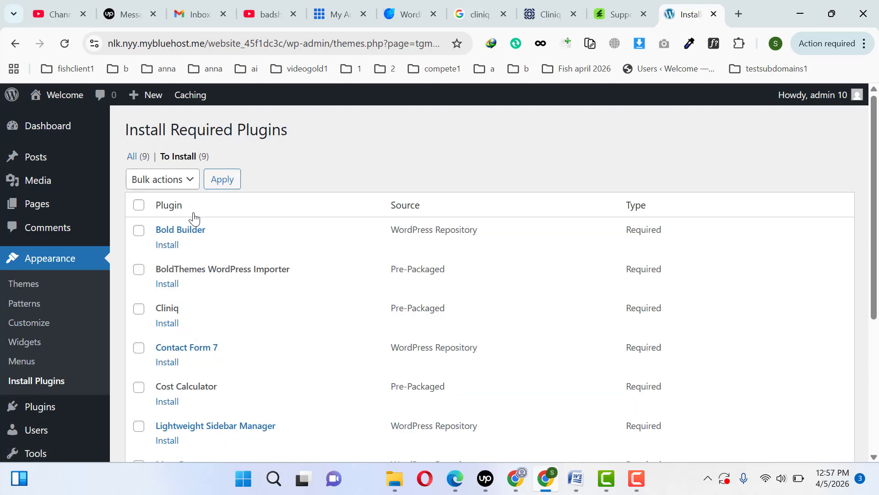
{"action": "left_click", "coordinate": [165, 245], "text": "ctrl"}
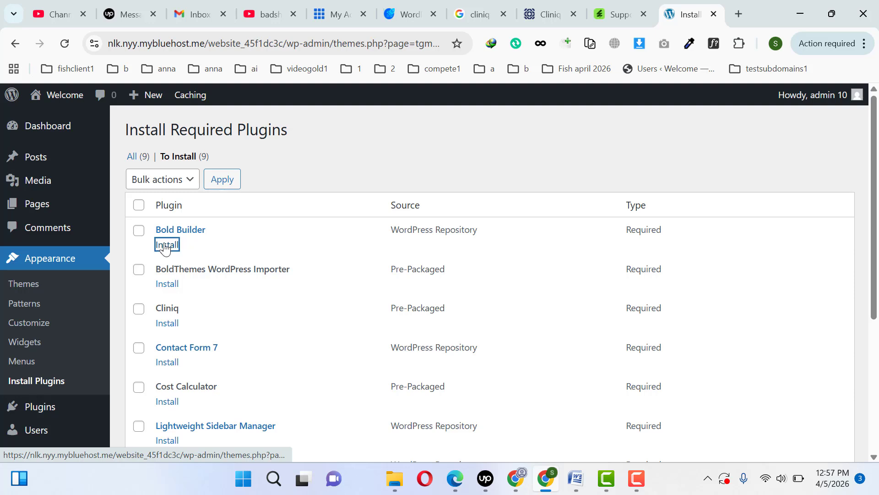
{"action": "left_click", "coordinate": [160, 284], "text": "ctrl"}
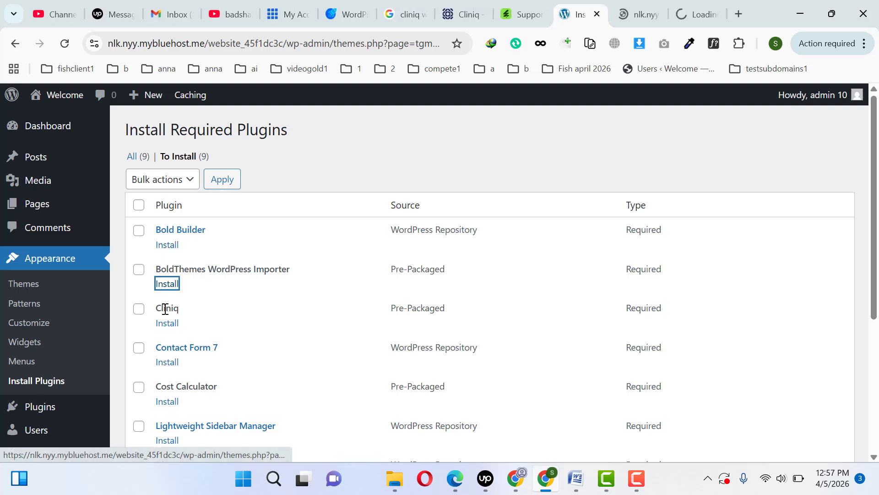
{"action": "left_click", "coordinate": [160, 325], "text": "ctrl"}
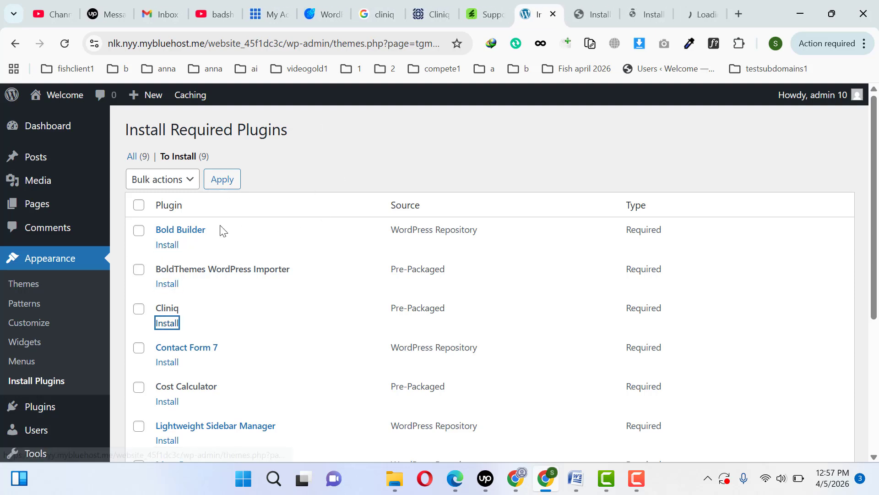
- Select all plugins in the required plugins list and bulk install them
{"action": "left_click", "coordinate": [139, 205]}
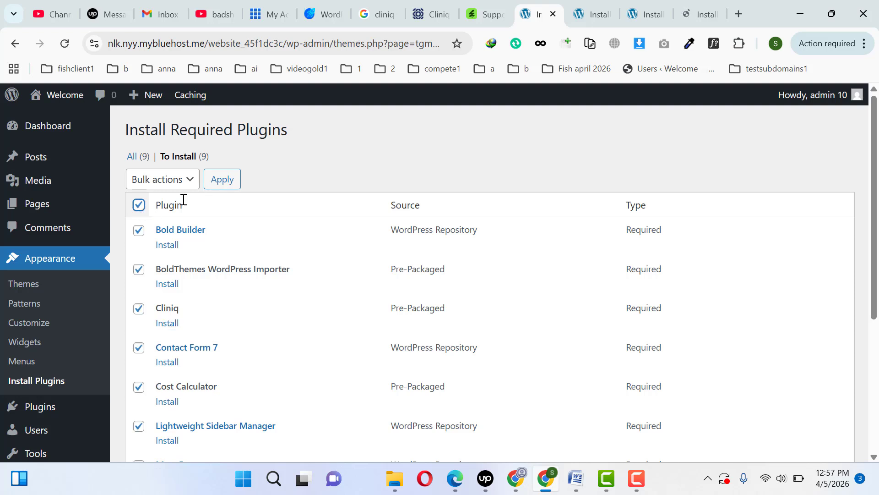
{"action": "left_click", "coordinate": [163, 179]}
{"action": "left_click", "coordinate": [161, 217]}
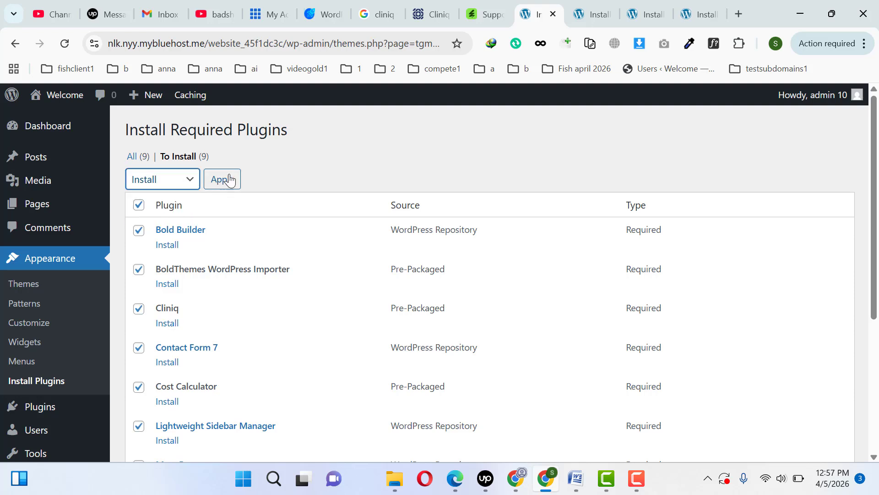
{"action": "left_click", "coordinate": [225, 180]}
{"action": "left_click", "coordinate": [225, 180]}
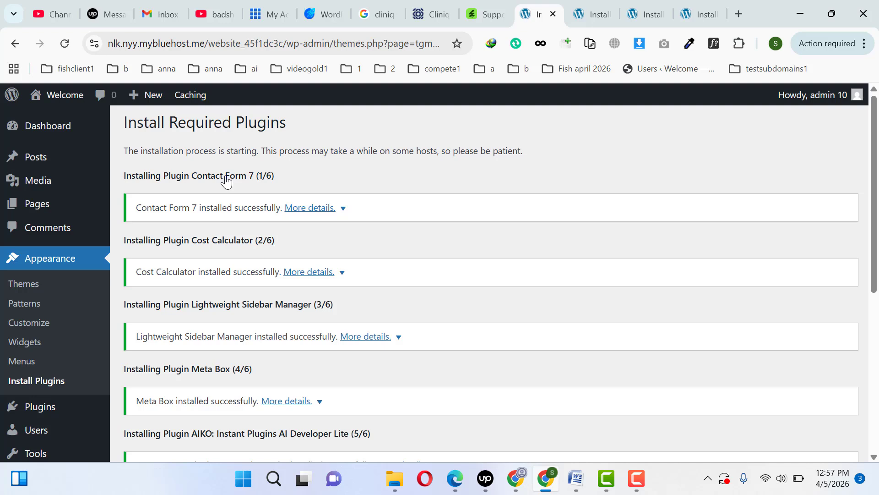
- Reopen the required plugins list and bulk activate all the installed plugins
{"action": "left_click", "coordinate": [60, 384]}
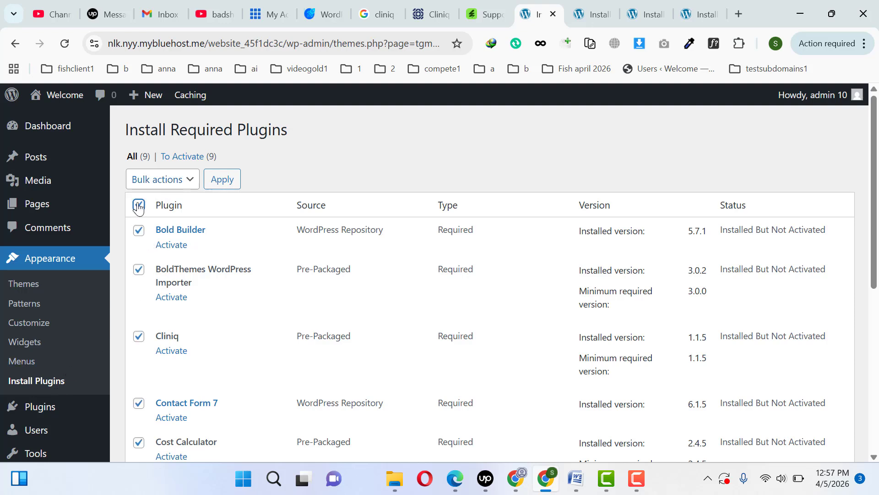
{"action": "left_click", "coordinate": [170, 180]}
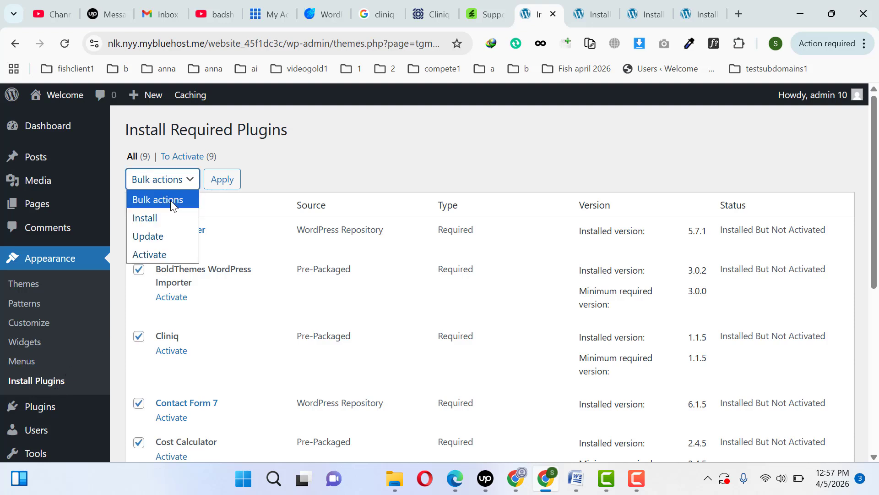
{"action": "left_click", "coordinate": [163, 254]}
{"action": "left_click", "coordinate": [220, 182]}
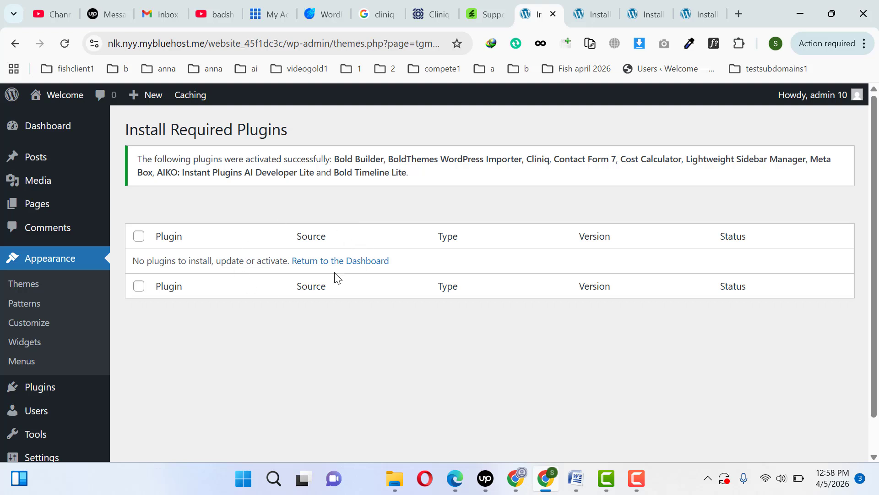
- Open the BT Import demo importer and review its warnings about the server's PHP settings
{"action": "left_click", "coordinate": [26, 290]}
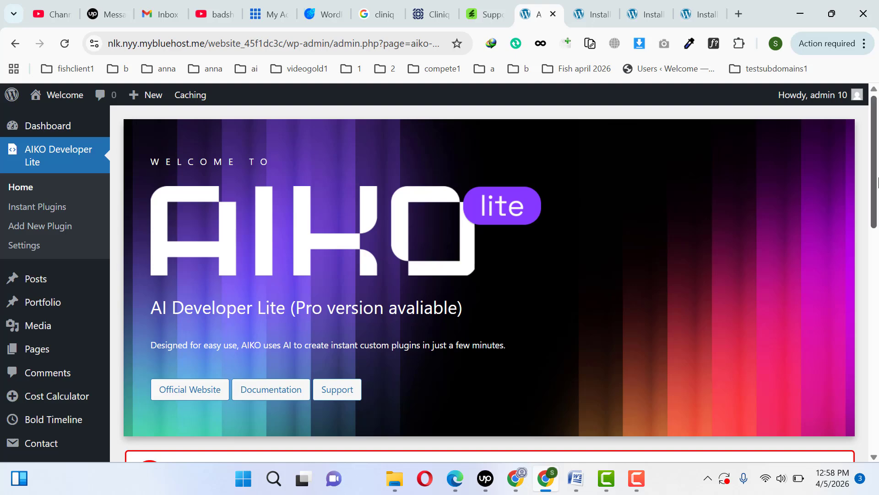
{"action": "scroll", "coordinate": [877, 243], "scroll_direction": "down", "scroll_amount": 4}
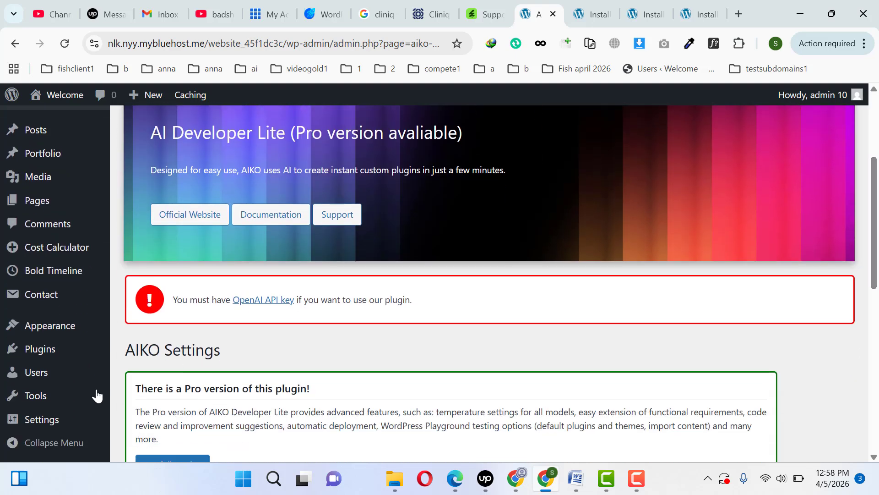
{"action": "mouse_move", "coordinate": [33, 403]}
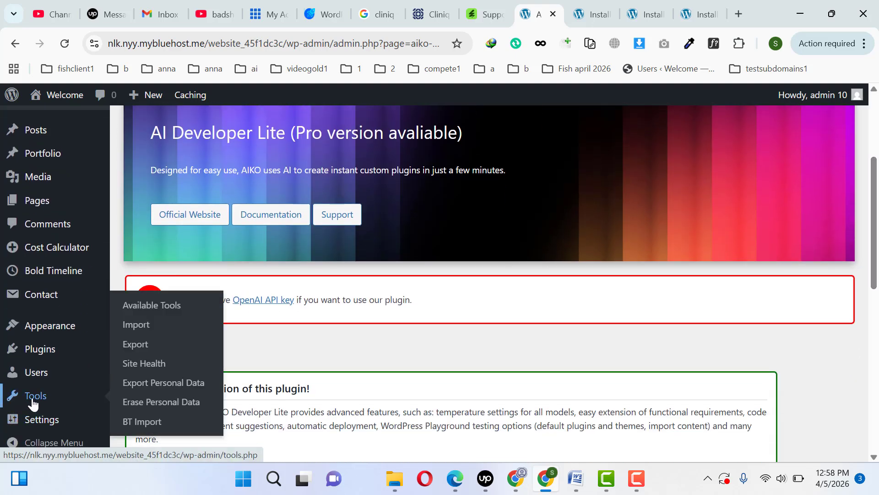
{"action": "left_click", "coordinate": [145, 430]}
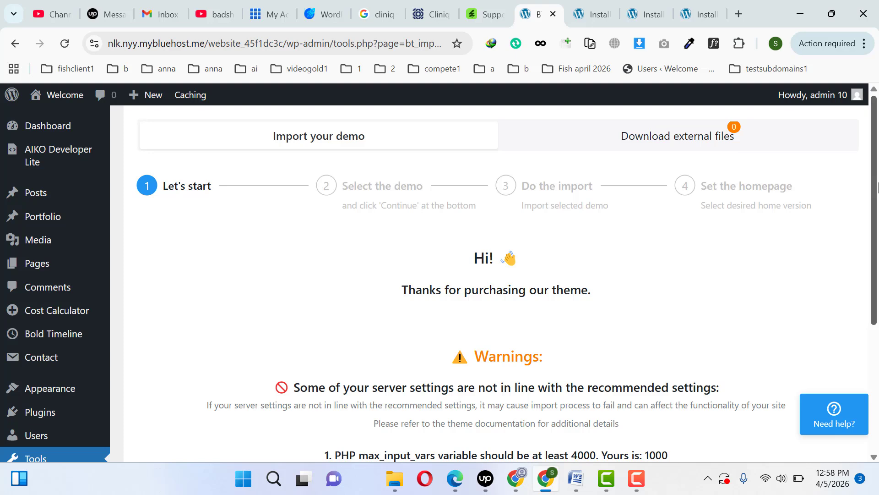
{"action": "scroll", "coordinate": [531, 350], "scroll_direction": "down", "scroll_amount": 3}
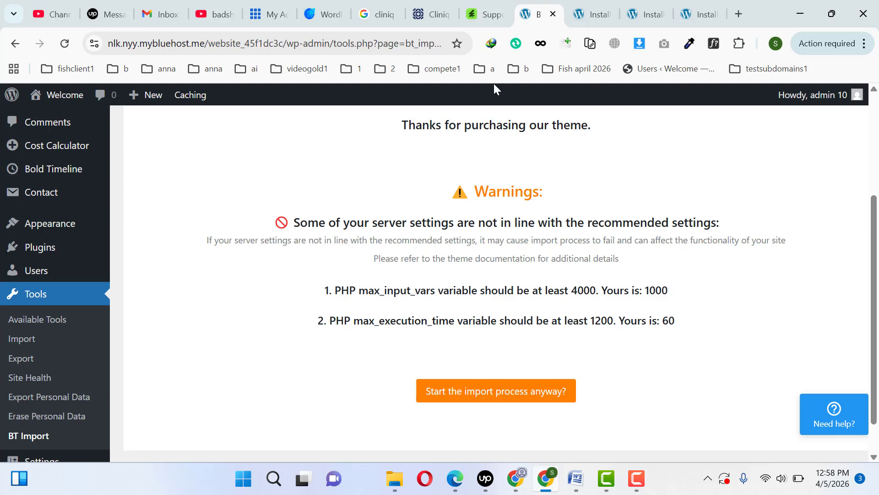
- Open the Bluehost websites page in a new browser tab and launch cPanel for the Welcome website
{"action": "left_click", "coordinate": [735, 13]}
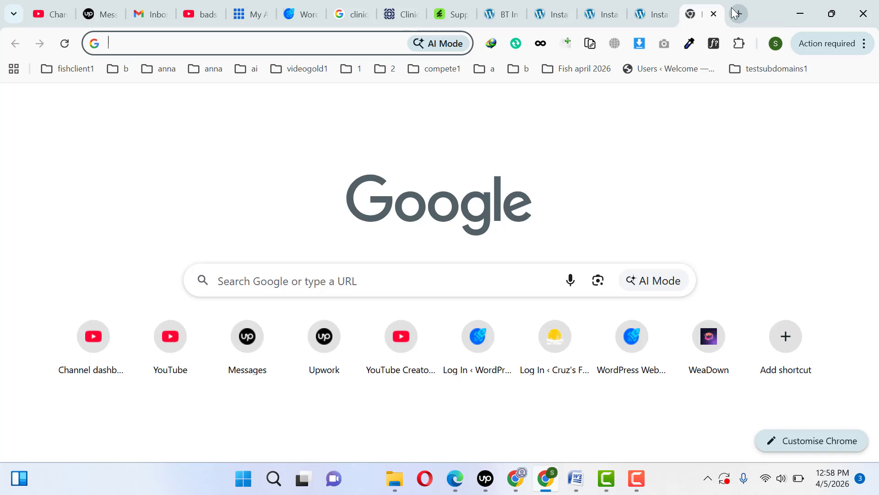
{"action": "type", "text": "blu"}
{"action": "key", "text": "Return"}
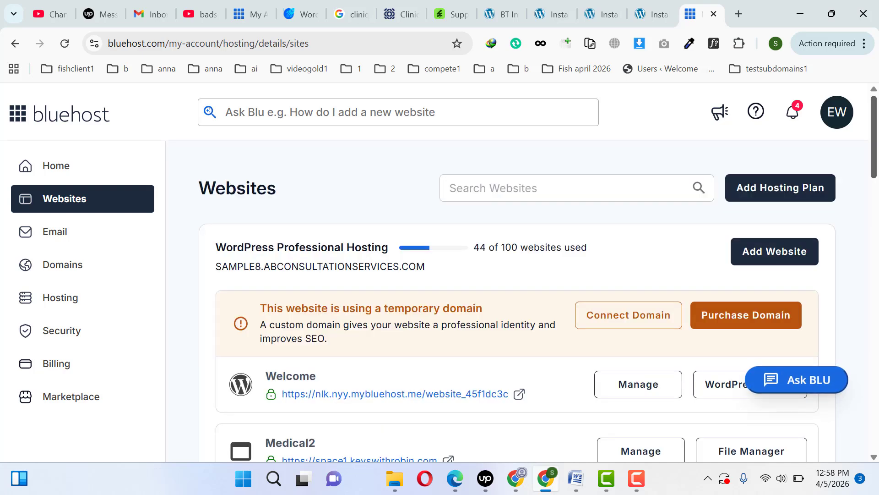
{"action": "scroll", "coordinate": [683, 280], "scroll_direction": "down", "scroll_amount": 3}
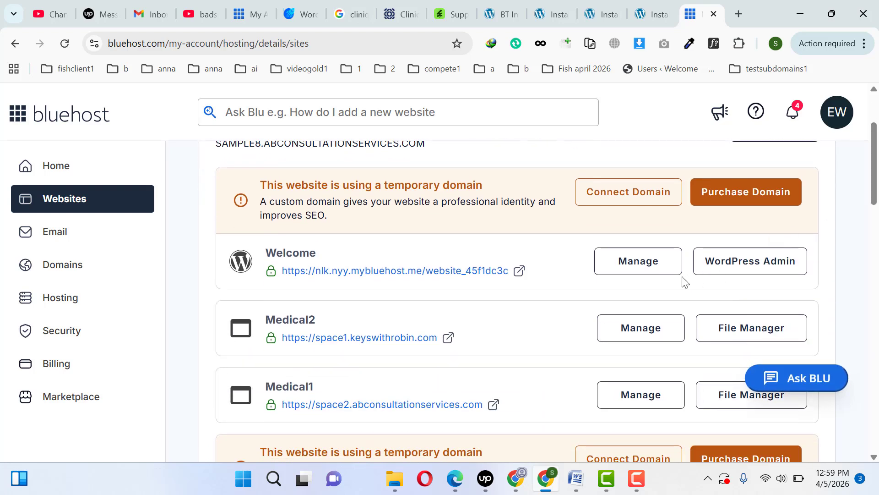
{"action": "left_click", "coordinate": [639, 271]}
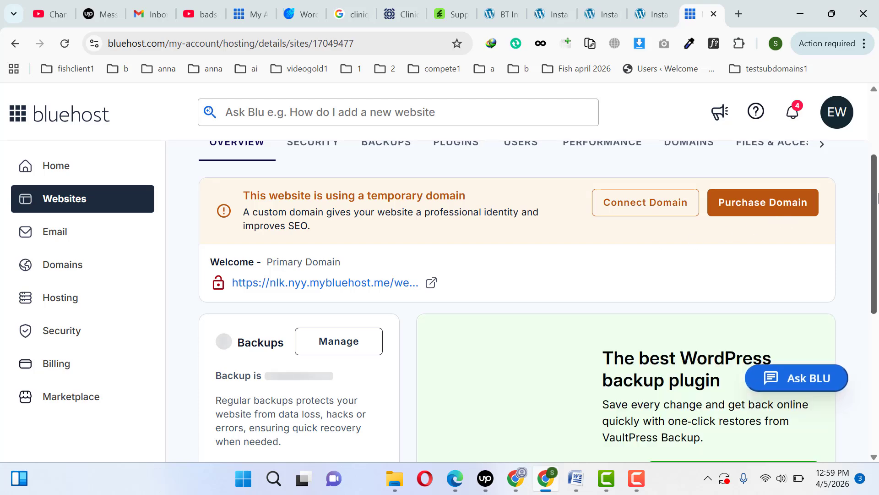
{"action": "left_click_drag", "start_coordinate": [877, 197], "coordinate": [877, 316]}
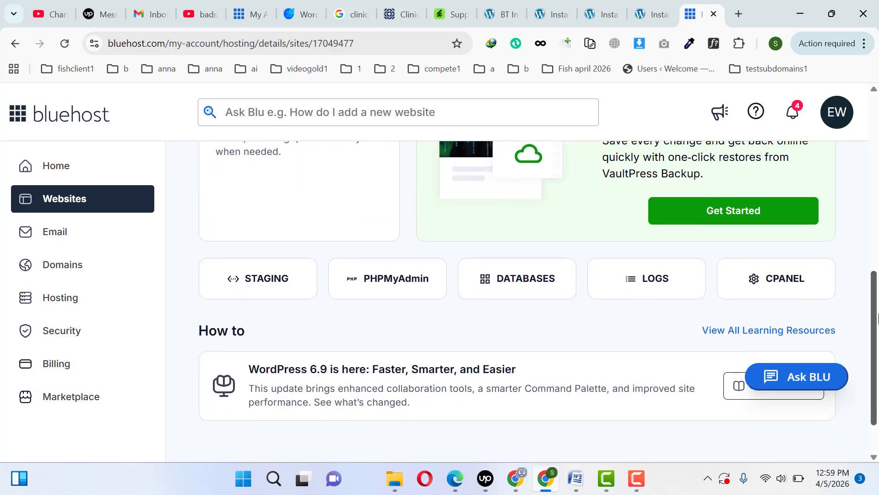
{"action": "left_click", "coordinate": [782, 290]}
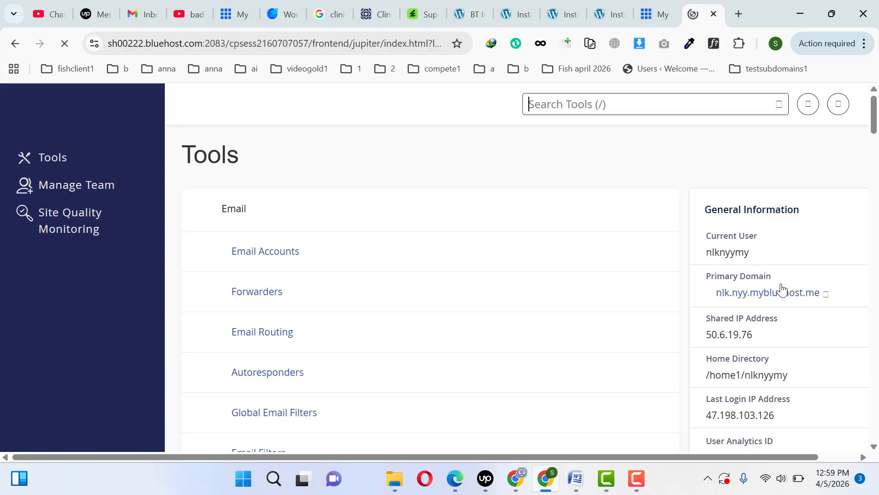
- Search the cPanel tools for php and open the MultiPHP INI Editor's basic settings
{"action": "left_click", "coordinate": [675, 104]}
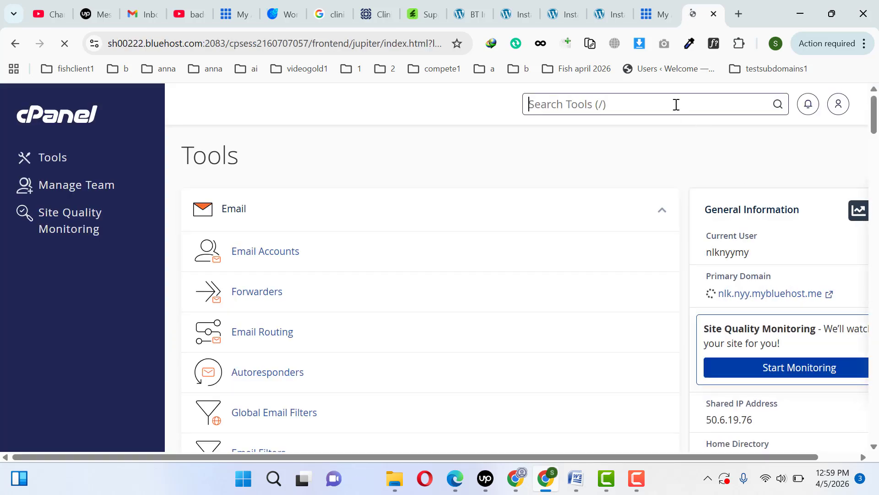
{"action": "type", "text": "php"}
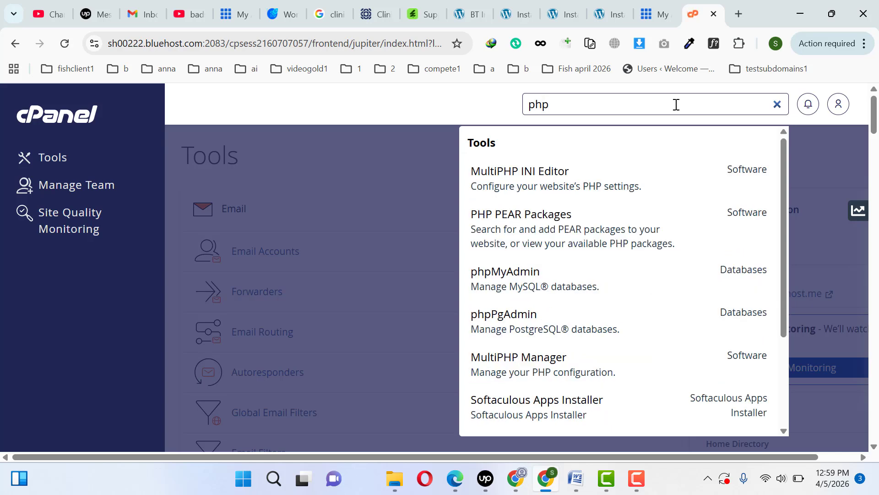
{"action": "left_click", "coordinate": [607, 164]}
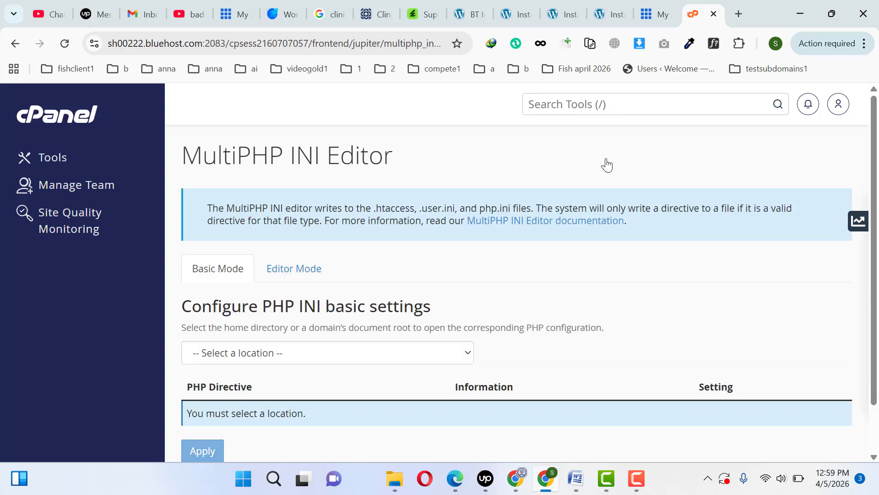
{"action": "scroll", "coordinate": [478, 278], "scroll_direction": "down", "scroll_amount": 2}
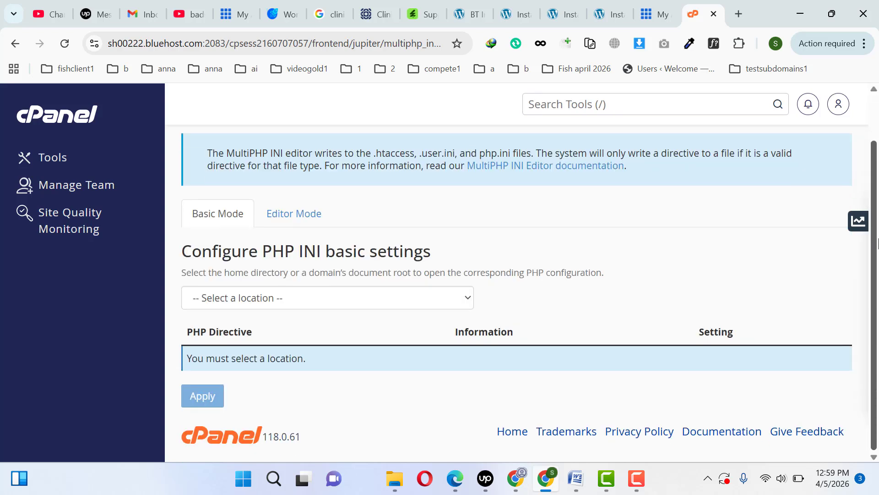
- Load the PHP INI settings for website-45f1dc3c.nlk.nyy.mybluehost.me and check that address against the WordPress admin page
{"action": "left_click", "coordinate": [392, 303]}
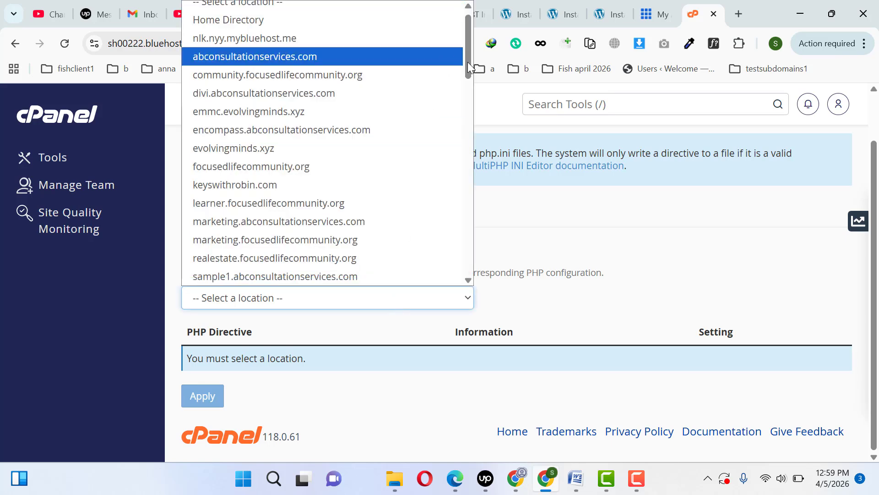
{"action": "left_click_drag", "start_coordinate": [468, 62], "coordinate": [468, 101]}
{"action": "left_click_drag", "start_coordinate": [465, 134], "coordinate": [466, 150]}
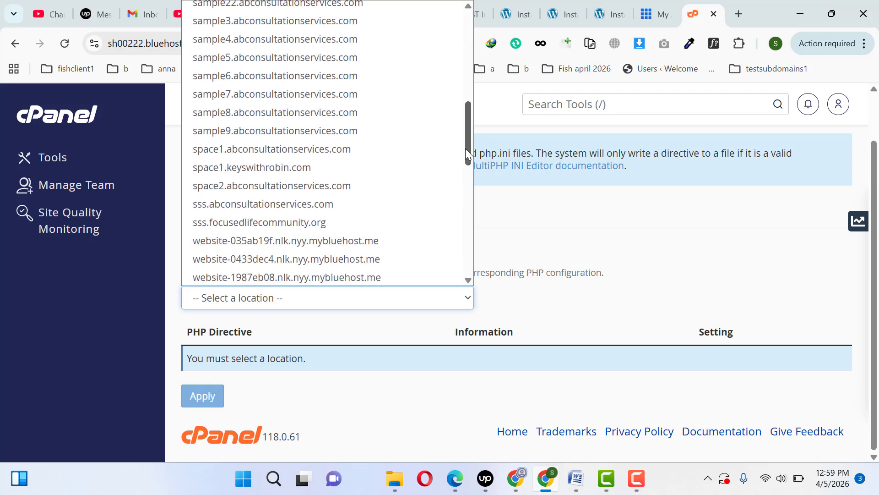
{"action": "left_click_drag", "start_coordinate": [465, 149], "coordinate": [466, 188]}
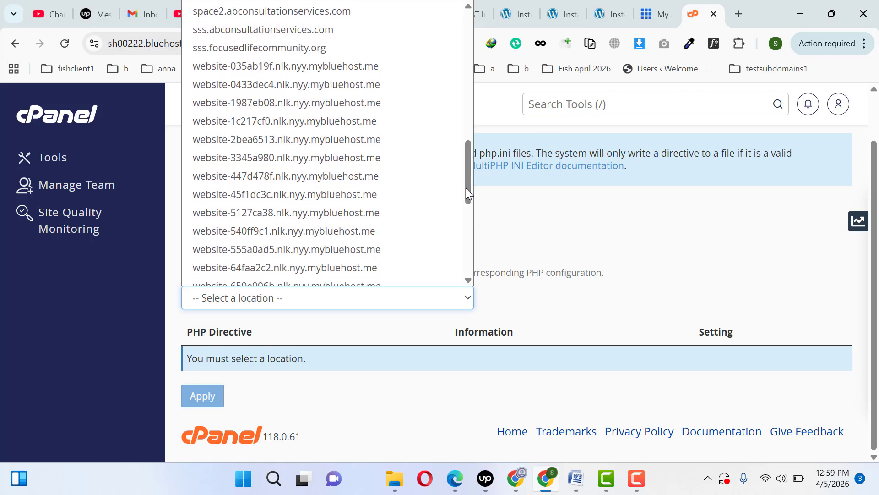
{"action": "left_click", "coordinate": [340, 197]}
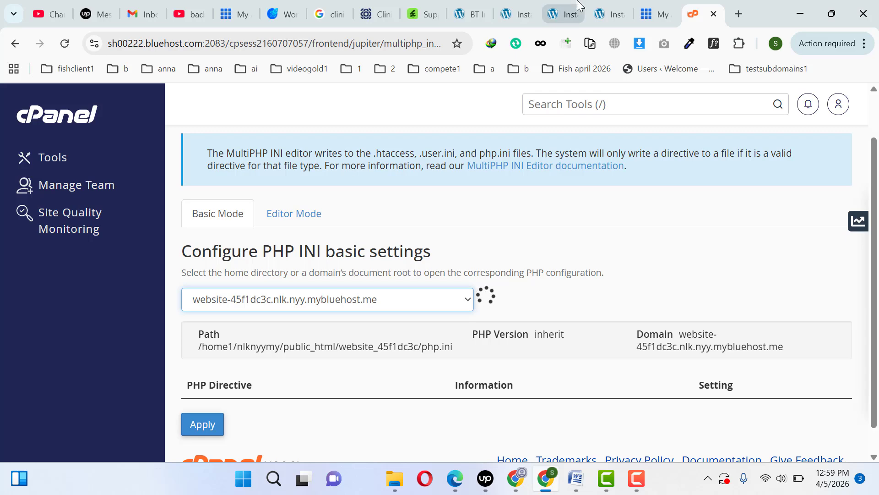
{"action": "left_click", "coordinate": [561, 14]}
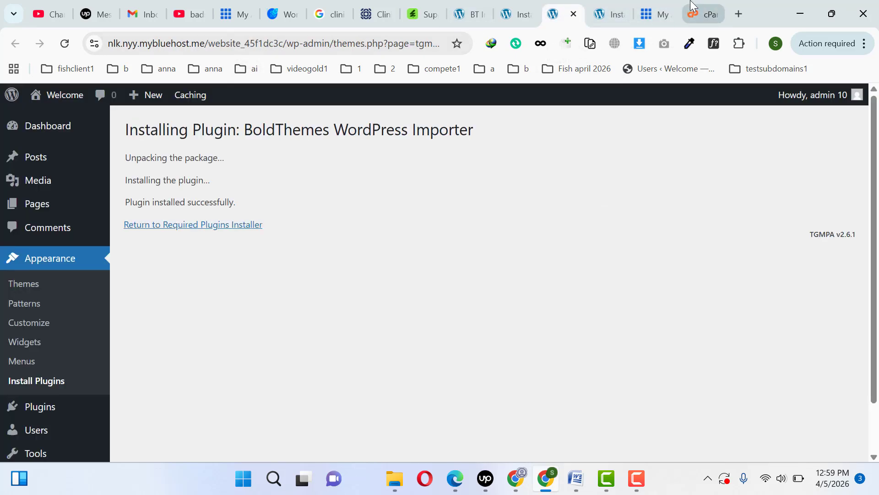
{"action": "left_click", "coordinate": [703, 14]}
- Set max_execution_time to 1200 and max_input_vars to 4000
{"action": "scroll", "coordinate": [778, 260], "scroll_direction": "down", "scroll_amount": 5}
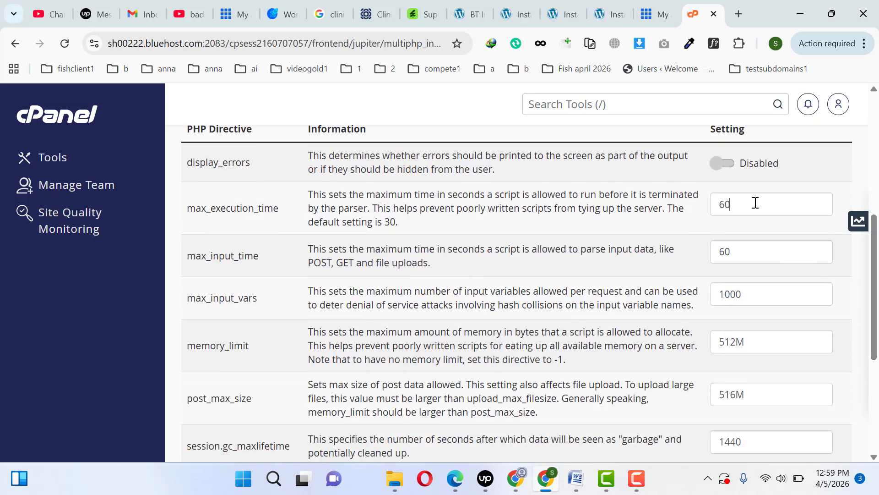
{"action": "left_click_drag", "start_coordinate": [756, 203], "coordinate": [707, 210]}
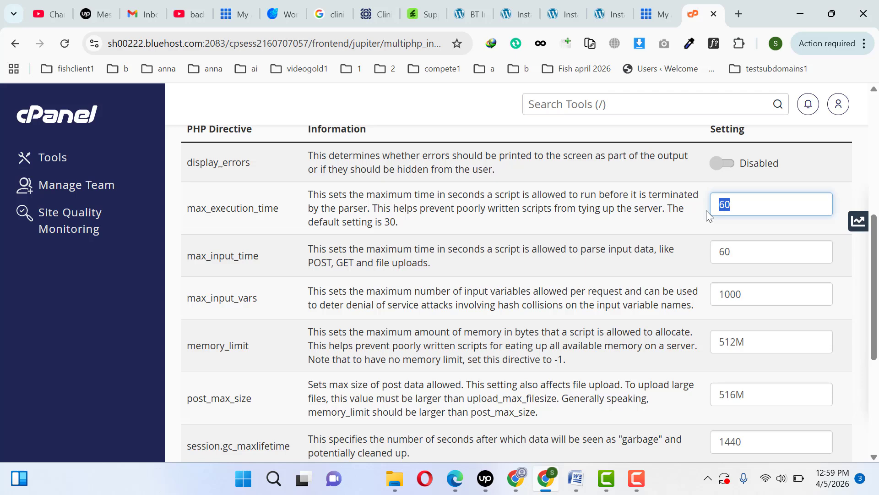
{"action": "type", "text": "1200"}
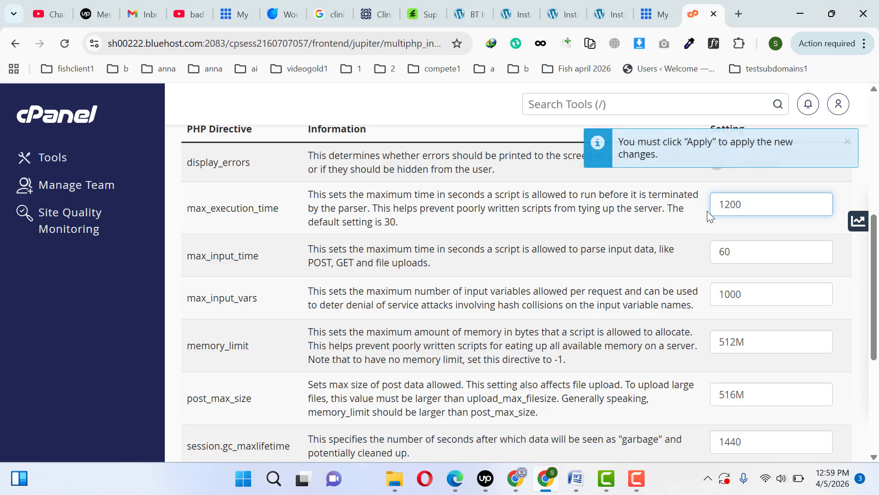
{"action": "double_click", "coordinate": [726, 293]}
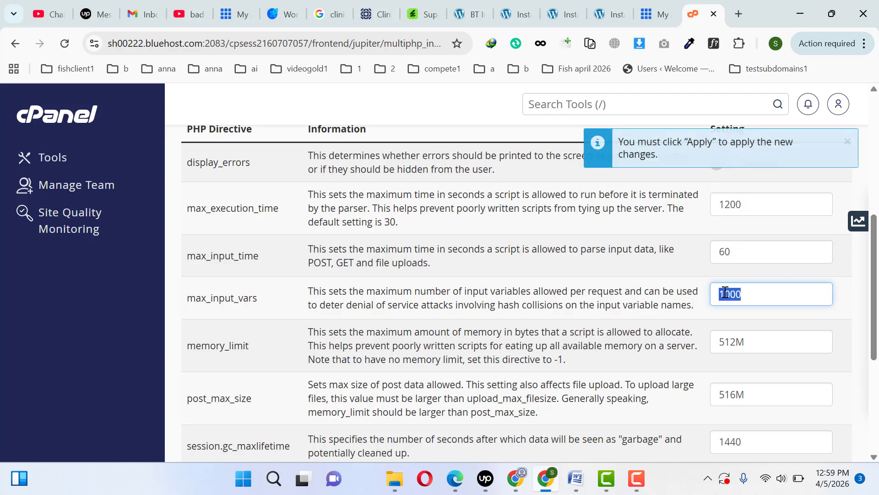
{"action": "type", "text": "4000"}
- Set memory_limit, post_max_size and upload_max_filesize to 5000M each and apply the PHP settings
{"action": "left_click_drag", "start_coordinate": [736, 341], "coordinate": [691, 353]}
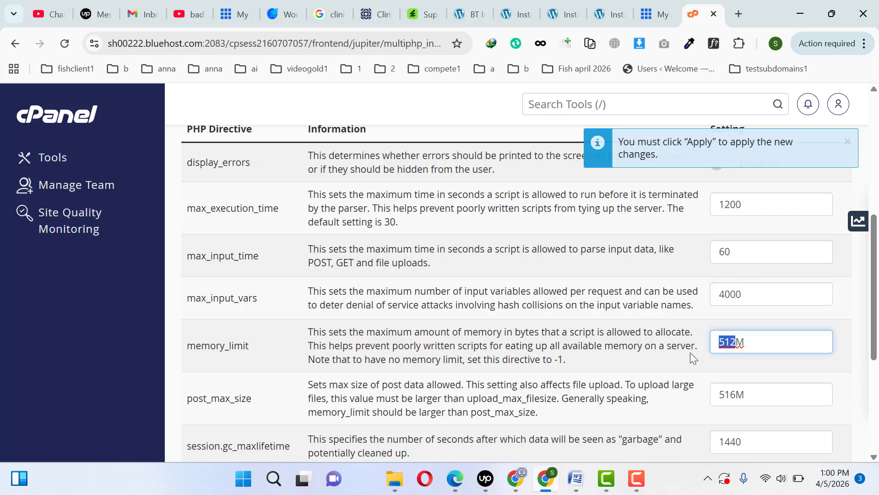
{"action": "type", "text": "5000"}
{"action": "key", "text": "ctrl+a"}
{"action": "key", "text": "ctrl+c"}
{"action": "left_click", "coordinate": [740, 397]}
{"action": "key", "text": "ctrl+a"}
{"action": "key", "text": "ctrl+v"}
{"action": "scroll", "coordinate": [770, 327], "scroll_direction": "down", "scroll_amount": 5}
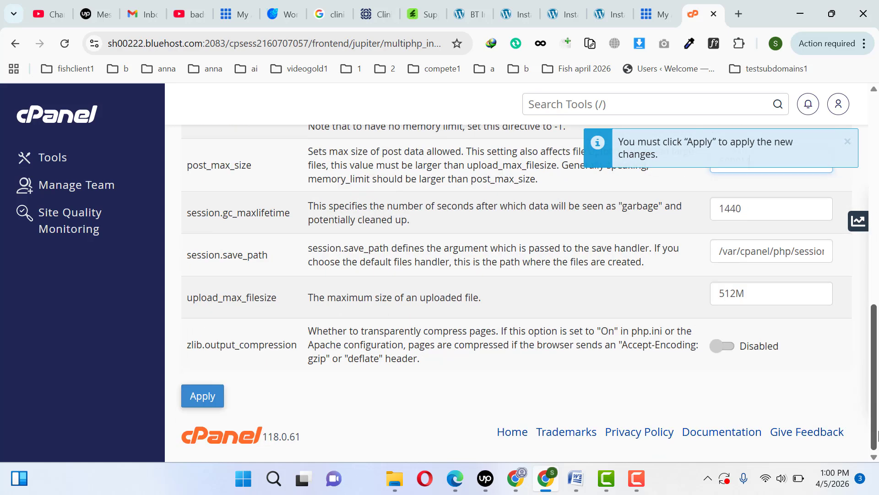
{"action": "left_click", "coordinate": [737, 296]}
{"action": "key", "text": "ctrl+a"}
{"action": "key", "text": "ctrl+v"}
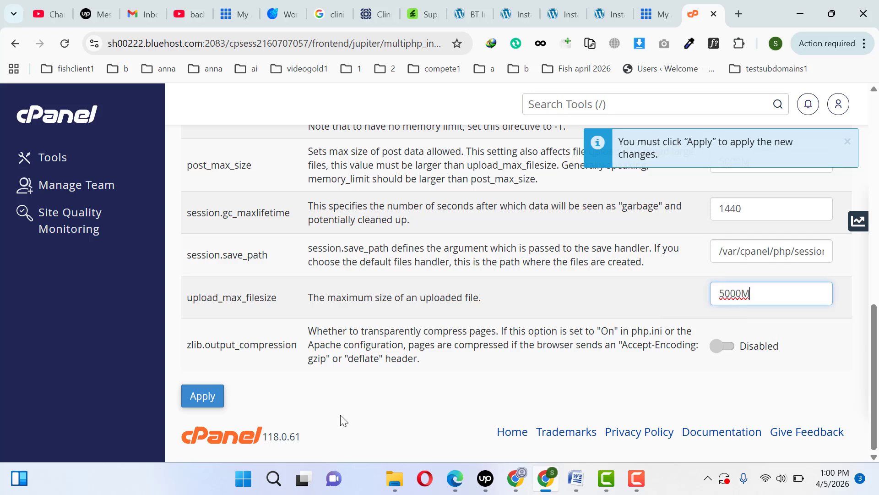
{"action": "left_click", "coordinate": [198, 406]}
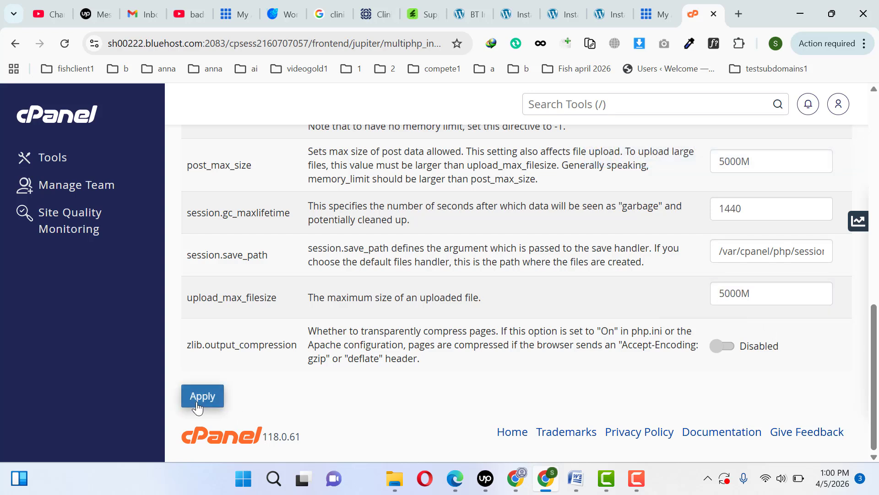
- Return to the BT Import page, reload it to recheck the server settings and place its browser tab last
{"action": "left_click", "coordinate": [601, 3]}
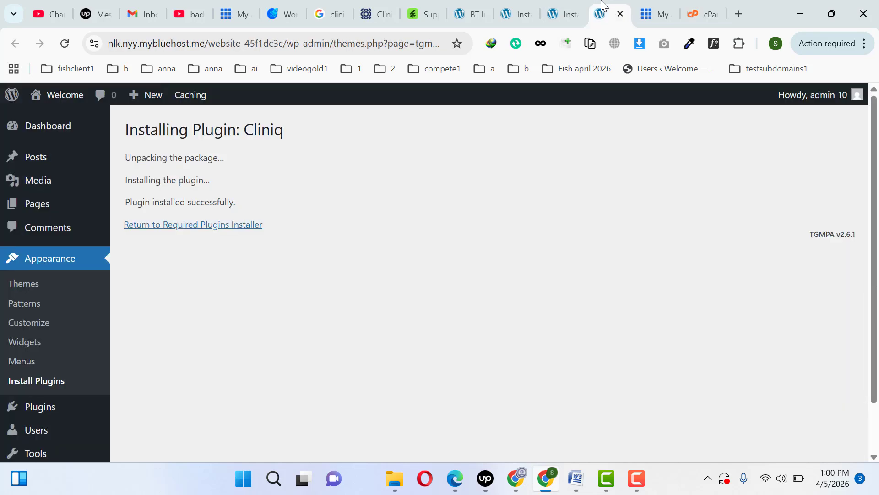
{"action": "left_click", "coordinate": [561, 5]}
{"action": "left_click", "coordinate": [515, 5]}
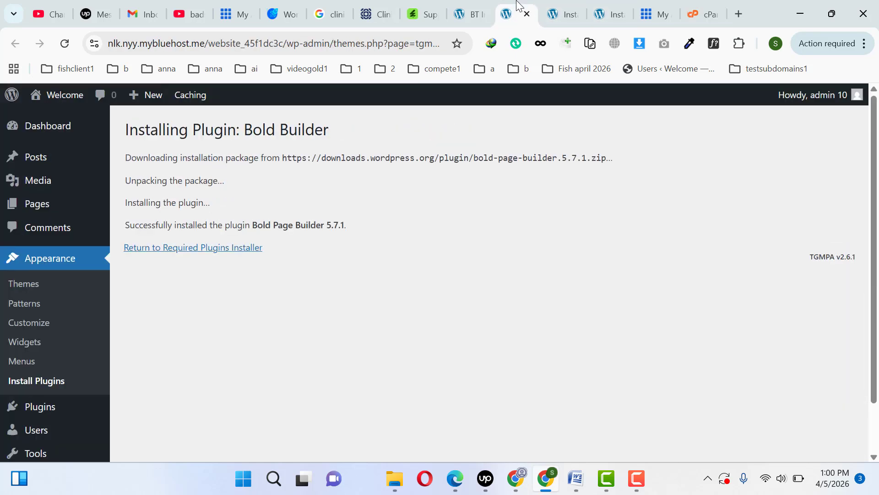
{"action": "left_click", "coordinate": [476, 3]}
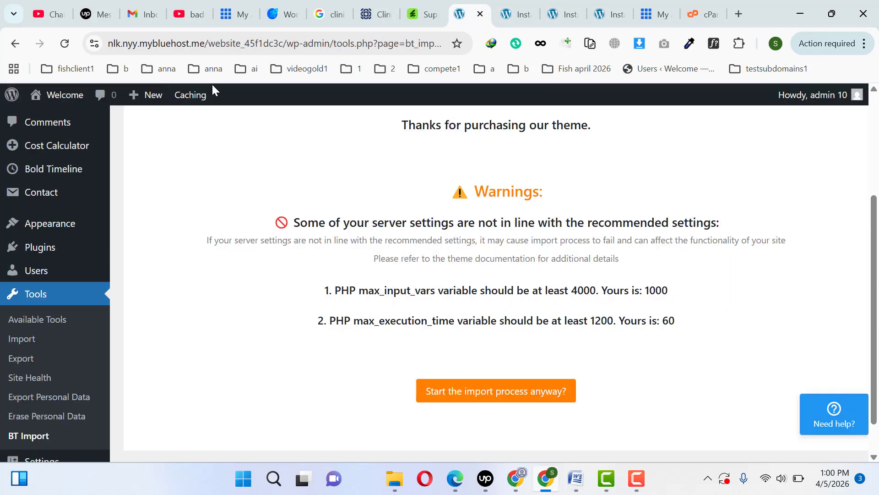
{"action": "left_click", "coordinate": [63, 44]}
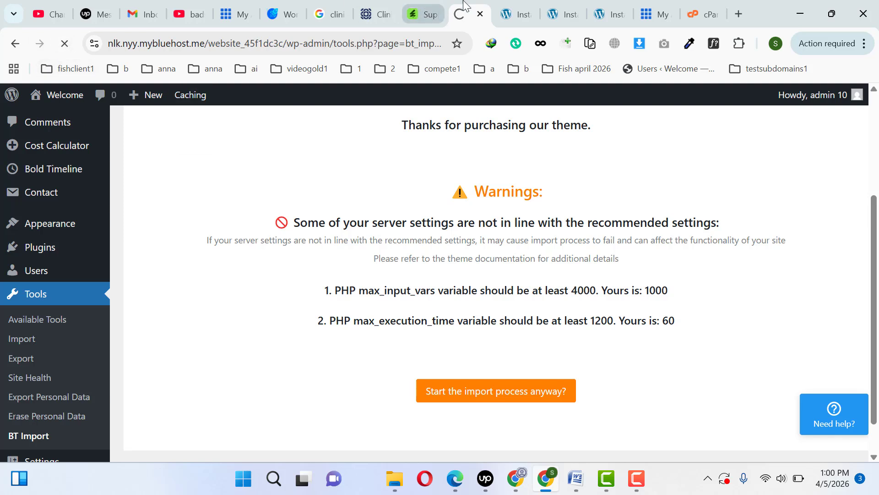
{"action": "left_click_drag", "start_coordinate": [463, 4], "coordinate": [697, 10]}
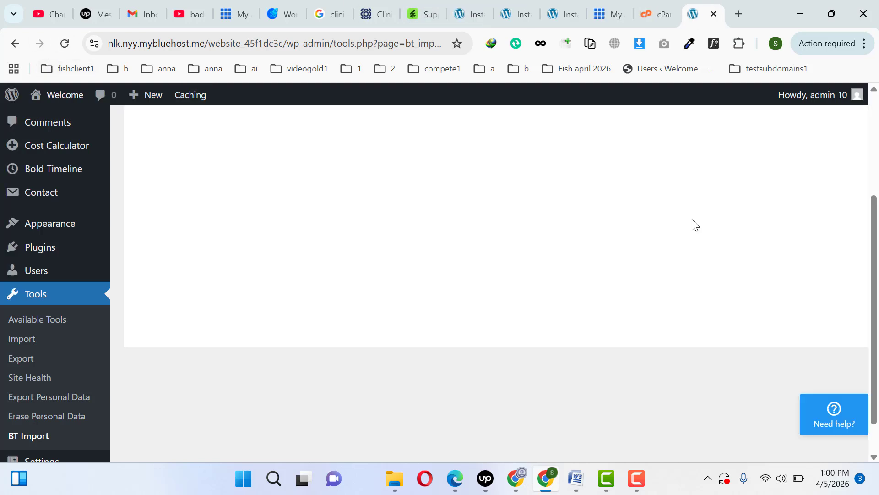
{"action": "scroll", "coordinate": [871, 196], "scroll_direction": "up", "scroll_amount": 2}
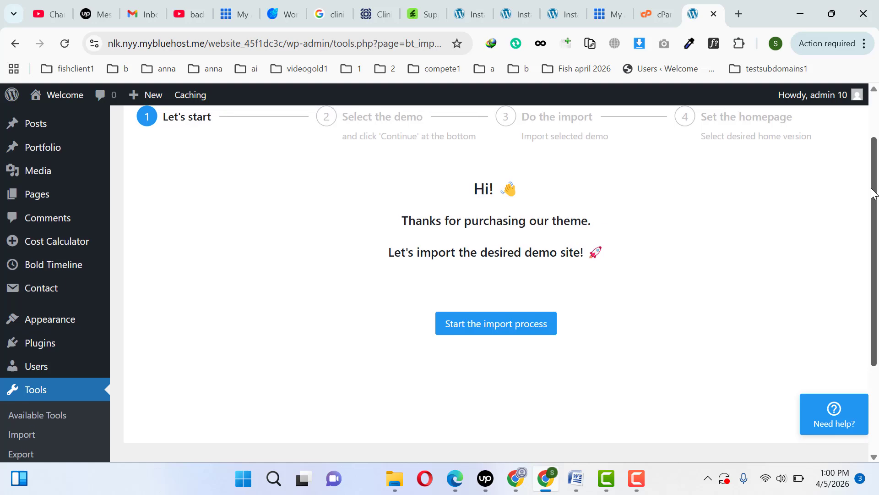
- Start importing the Classic Demo, with images downloaded to the server and all thumbnails created
{"action": "left_click", "coordinate": [524, 335]}
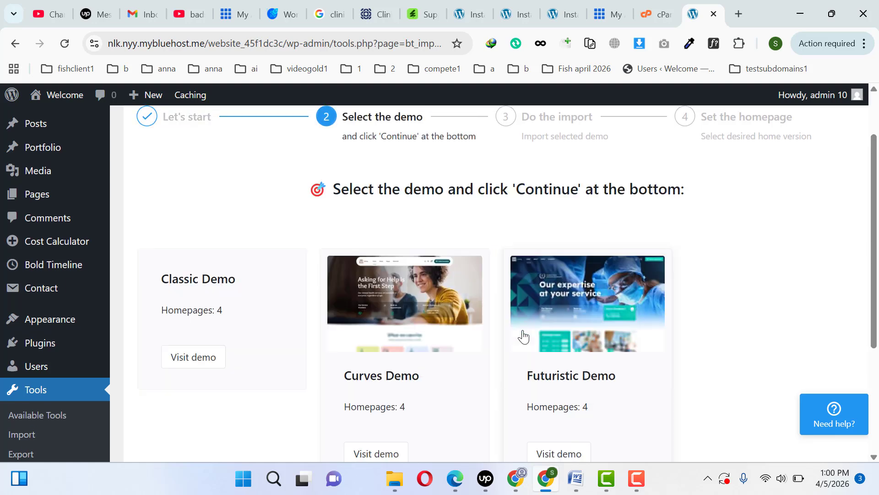
{"action": "scroll", "coordinate": [877, 273], "scroll_direction": "down", "scroll_amount": 3}
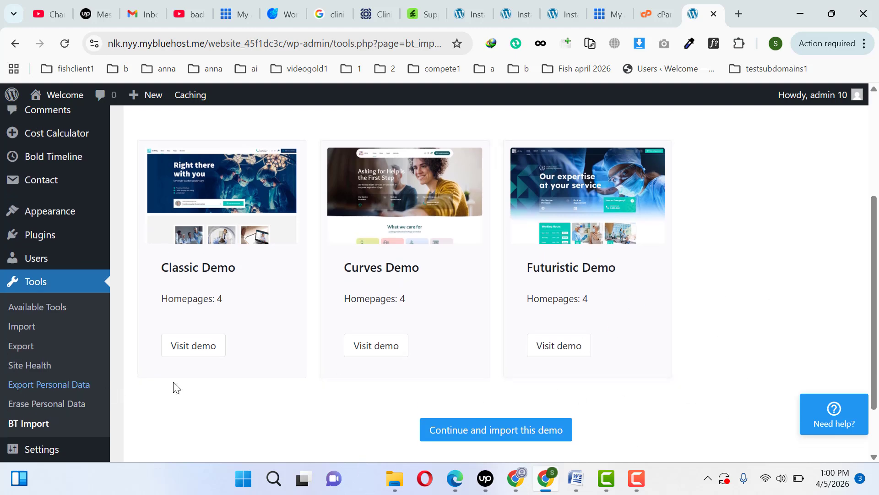
{"action": "left_click", "coordinate": [233, 256]}
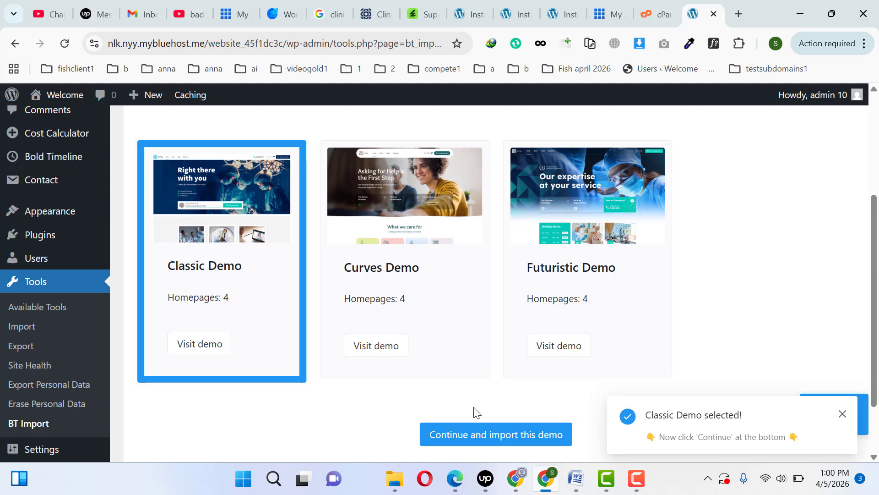
{"action": "left_click", "coordinate": [496, 442]}
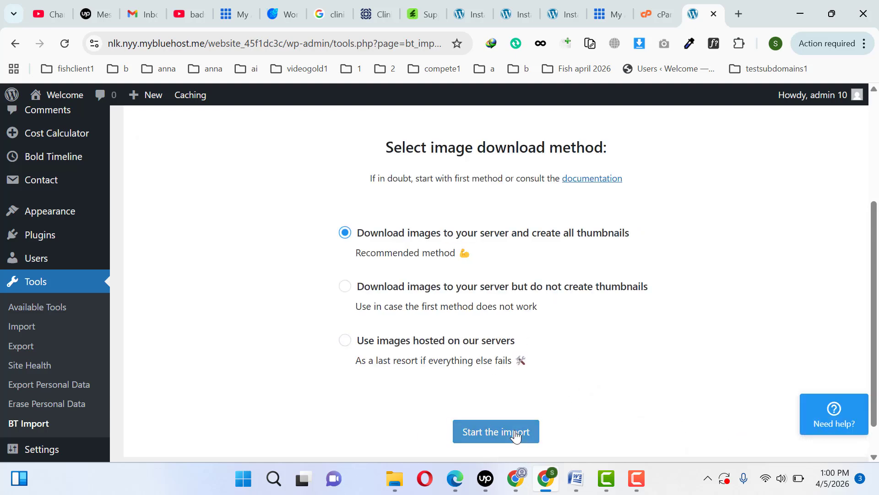
{"action": "left_click", "coordinate": [516, 435]}
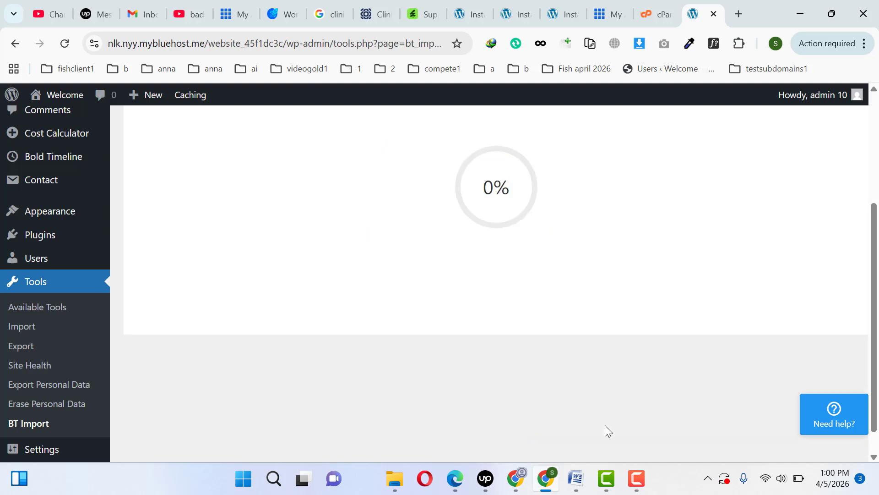
{"action": "left_click", "coordinate": [646, 489]}
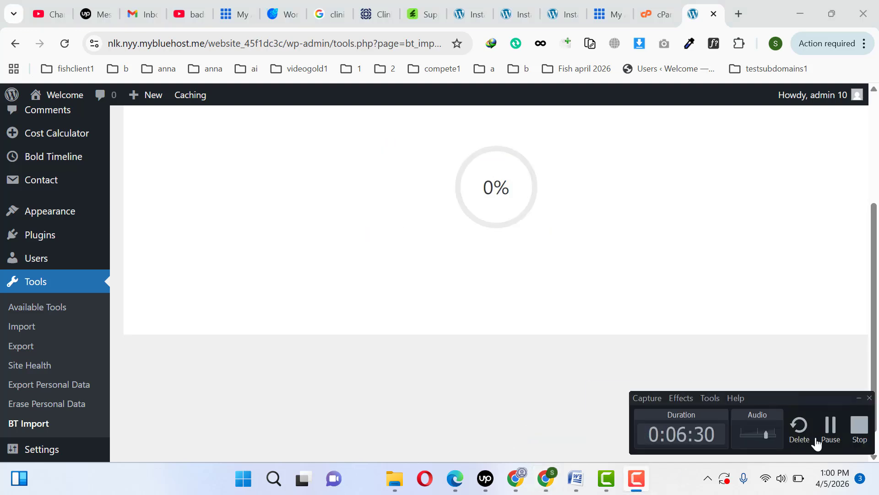
{"action": "left_click", "coordinate": [825, 441]}
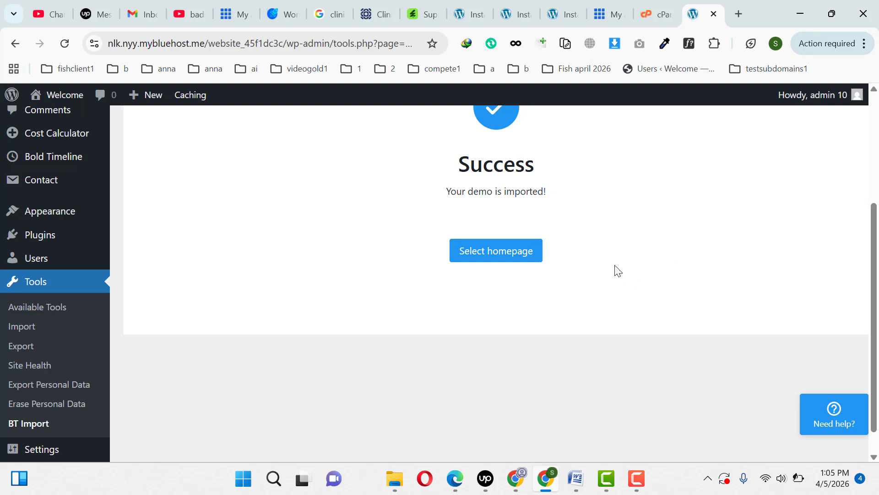
- Proceed to the homepage selection and set the Home version as the site's homepage
{"action": "scroll", "coordinate": [802, 229], "scroll_direction": "up", "scroll_amount": 2}
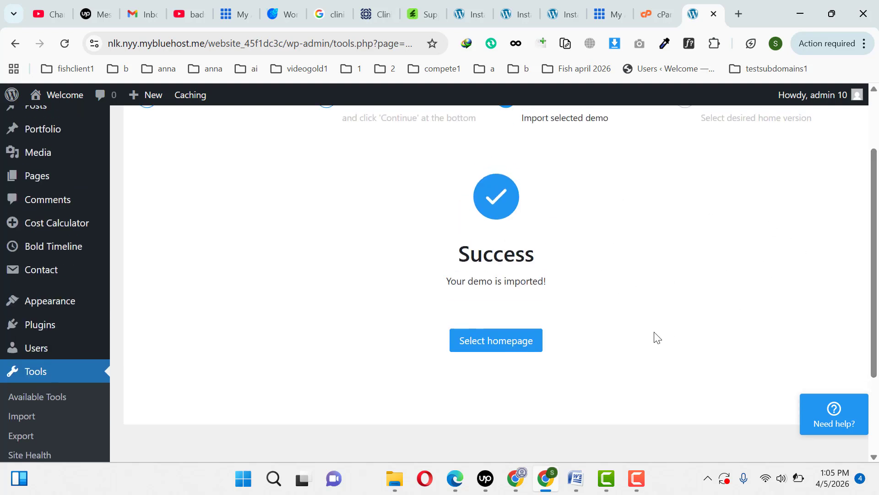
{"action": "left_click", "coordinate": [506, 343]}
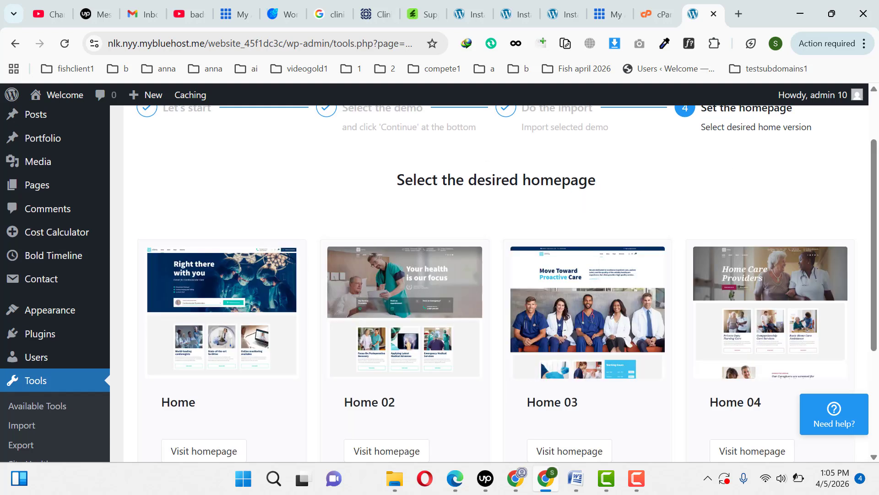
{"action": "left_click_drag", "start_coordinate": [875, 185], "coordinate": [877, 225]}
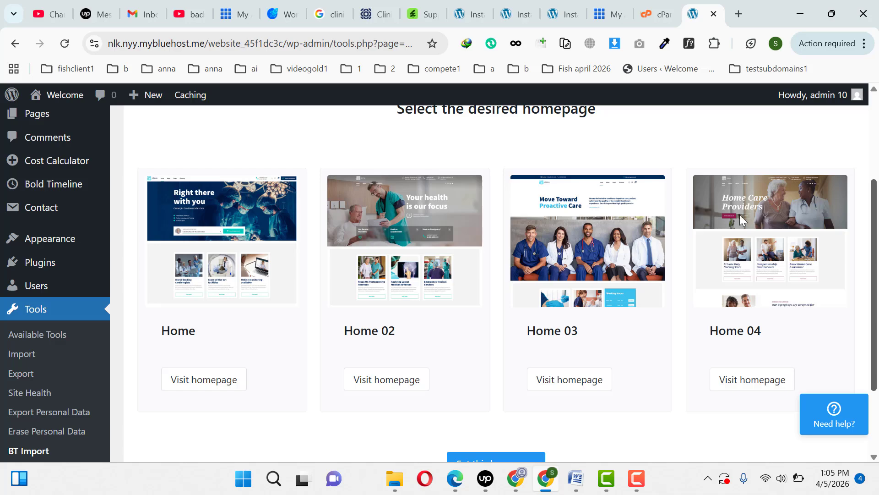
{"action": "scroll", "coordinate": [742, 220], "scroll_direction": "up", "scroll_amount": 2}
{"action": "left_click", "coordinate": [220, 296]}
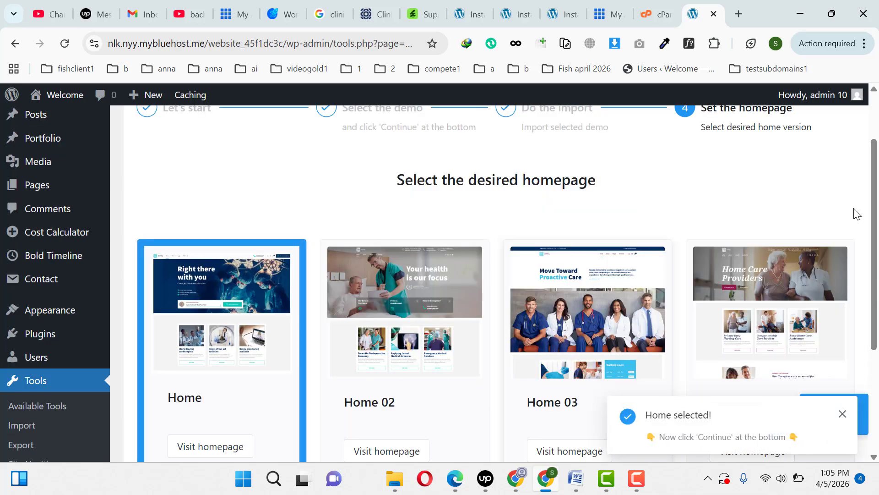
{"action": "left_click_drag", "start_coordinate": [875, 222], "coordinate": [874, 328]}
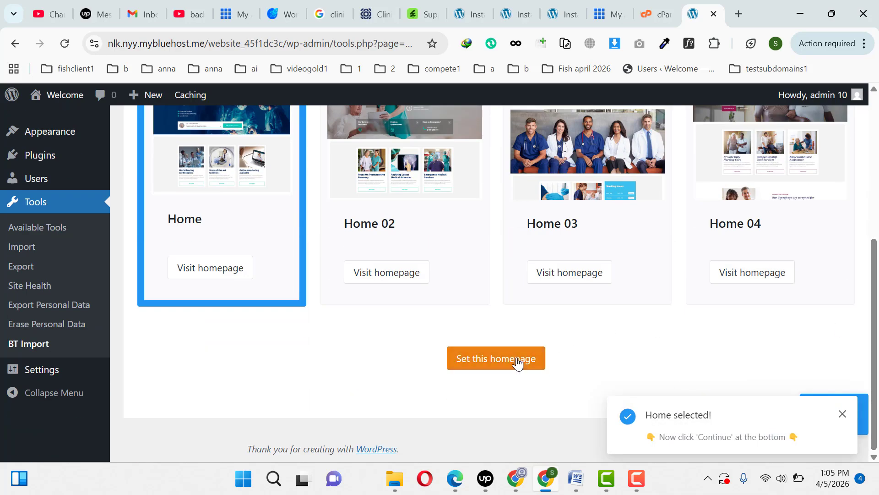
{"action": "left_click", "coordinate": [517, 363]}
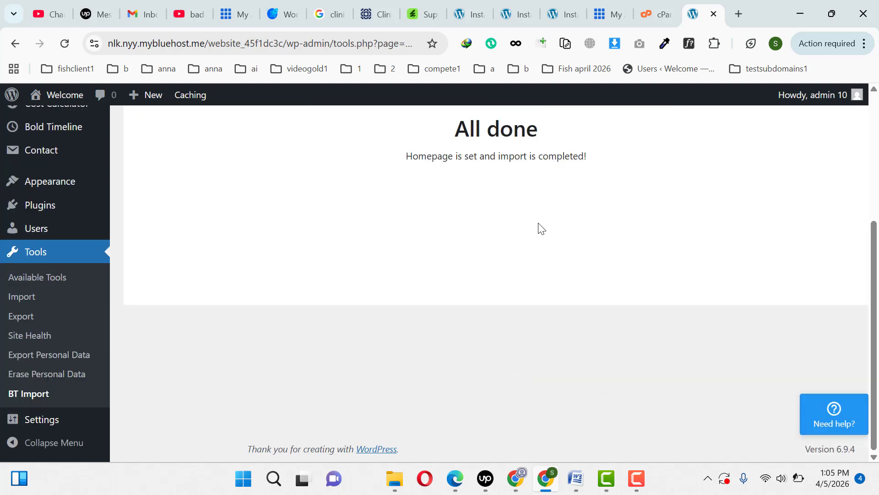
- Open the Welcome site's front end in a new browser tab and reload it to view the imported homepage
{"action": "middle_click", "coordinate": [69, 97]}
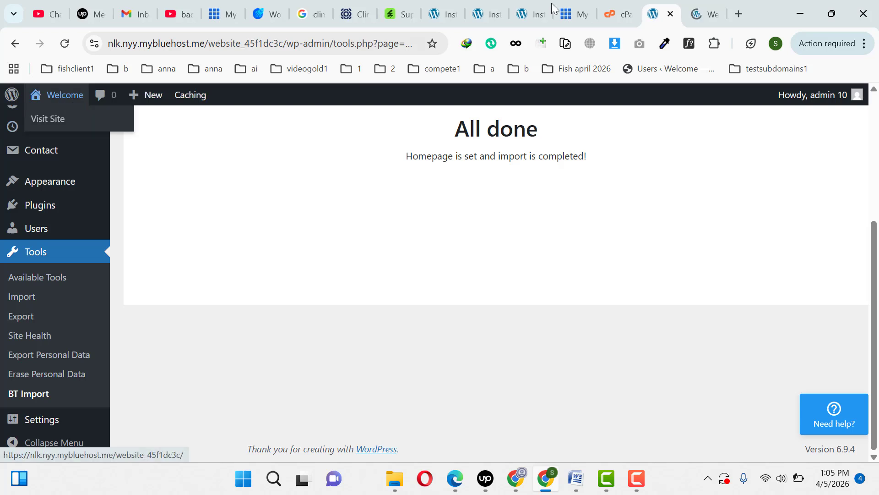
{"action": "left_click", "coordinate": [705, 5]}
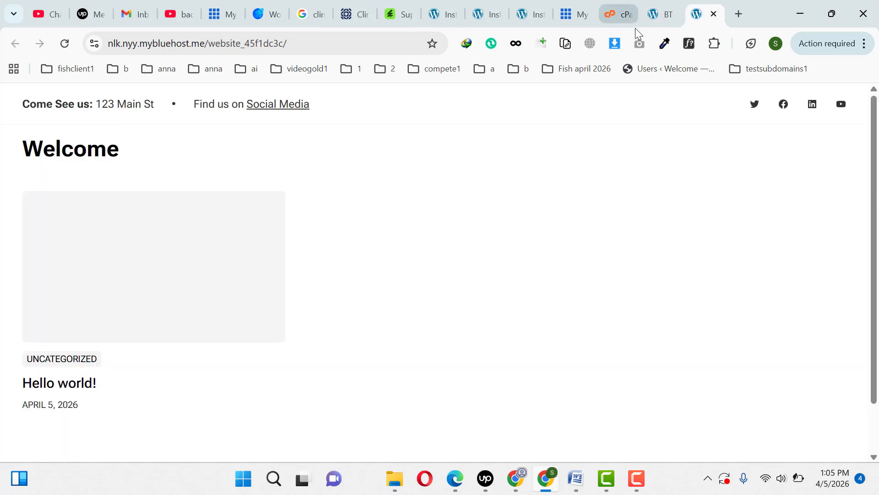
{"action": "left_click", "coordinate": [60, 49]}
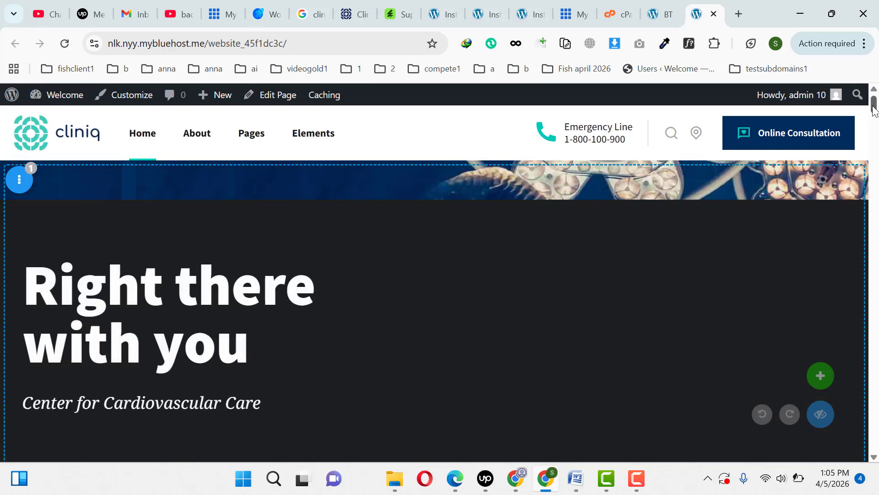
- Change the homepage hero headline to "Get Quick Medical Services" and save the page
{"action": "mouse_move", "coordinate": [874, 108]}
{"action": "left_mouse_down"}
{"action": "mouse_move", "coordinate": [873, 141]}
{"action": "mouse_move", "coordinate": [874, 101]}
{"action": "left_mouse_up"}
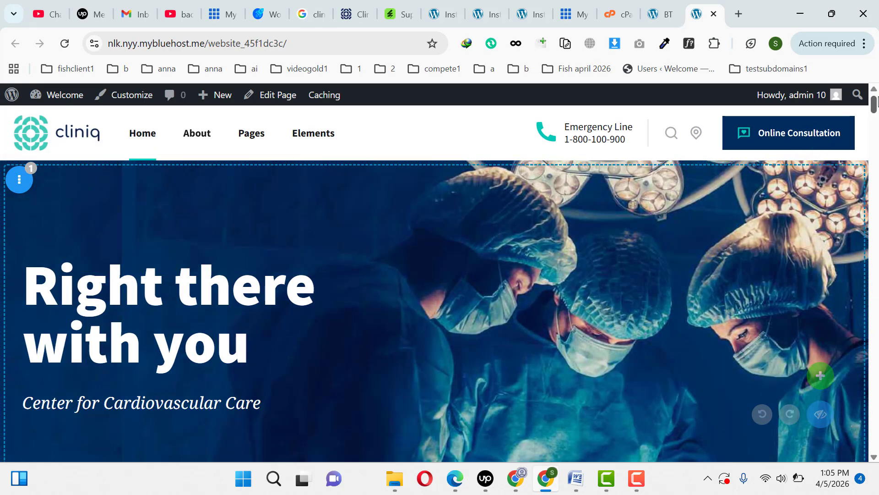
{"action": "mouse_move", "coordinate": [878, 102]}
{"action": "left_mouse_down"}
{"action": "mouse_move", "coordinate": [876, 142]}
{"action": "mouse_move", "coordinate": [877, 116]}
{"action": "left_mouse_up"}
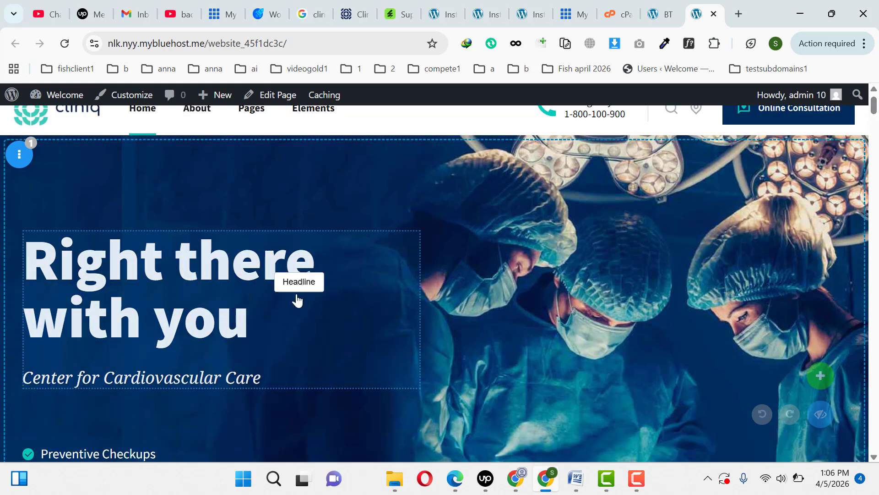
{"action": "left_click", "coordinate": [167, 268]}
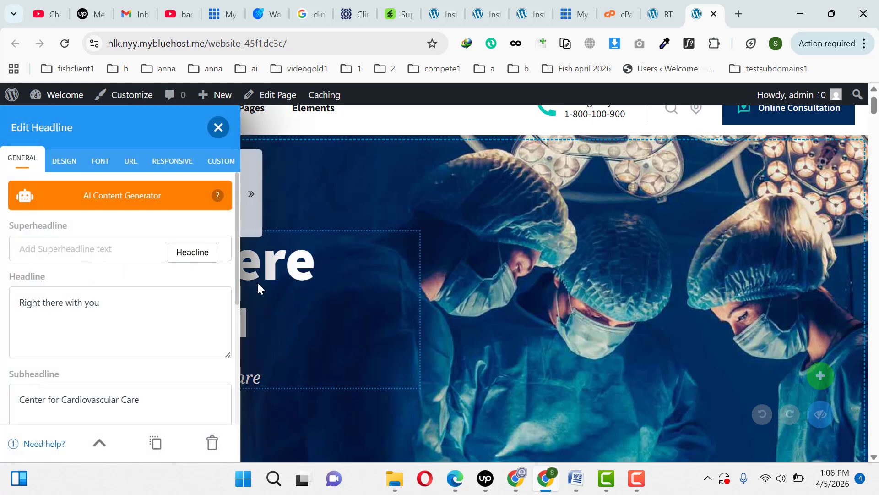
{"action": "triple_click", "coordinate": [136, 306]}
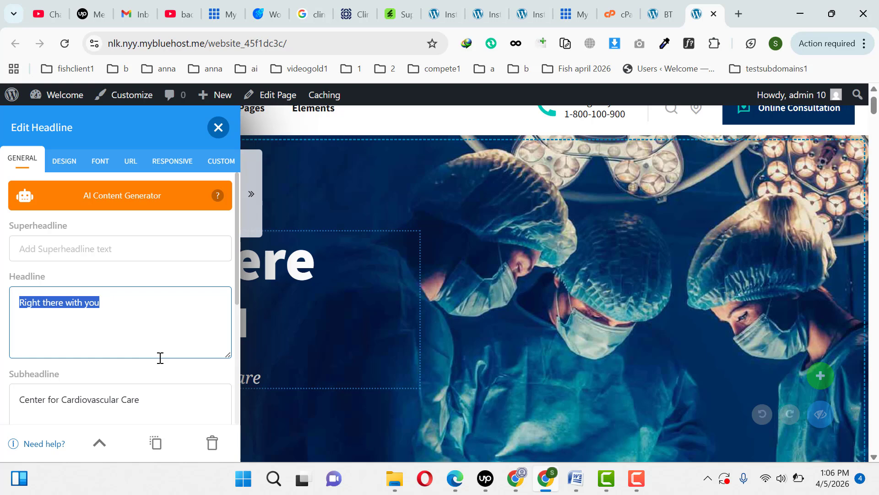
{"action": "type", "text": "Get Quick Medi"}
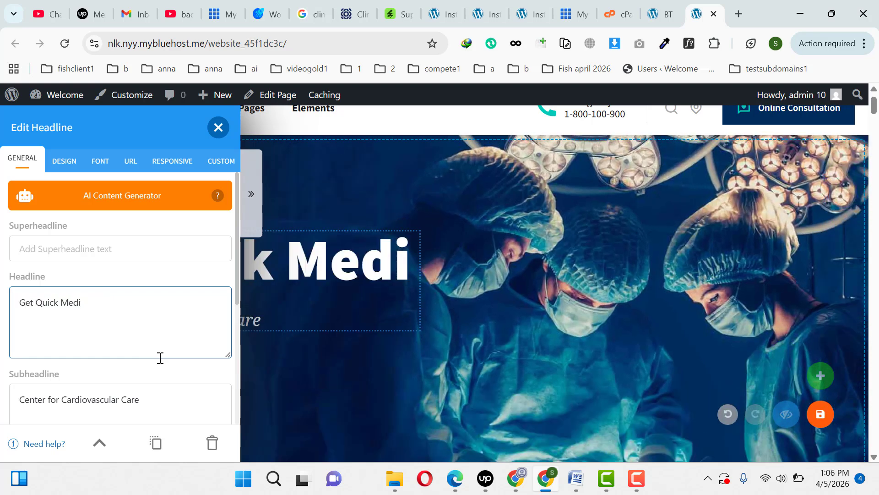
{"action": "type", "text": "cal Services"}
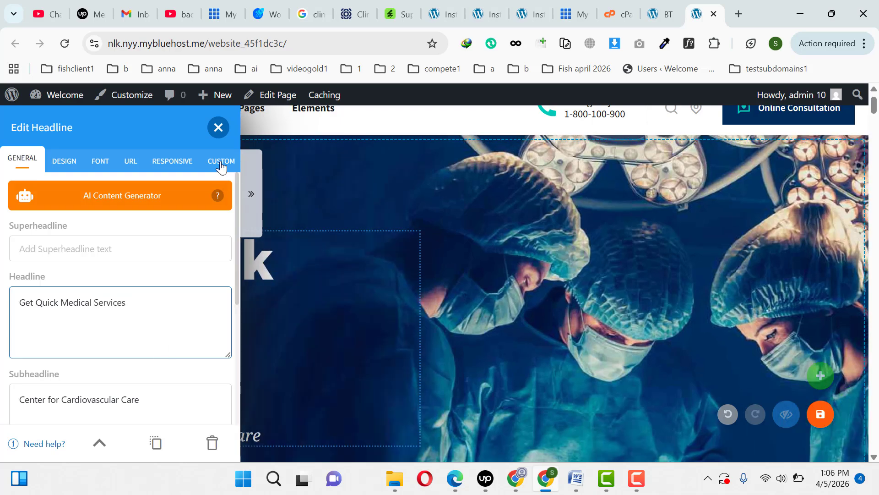
{"action": "left_click", "coordinate": [218, 127]}
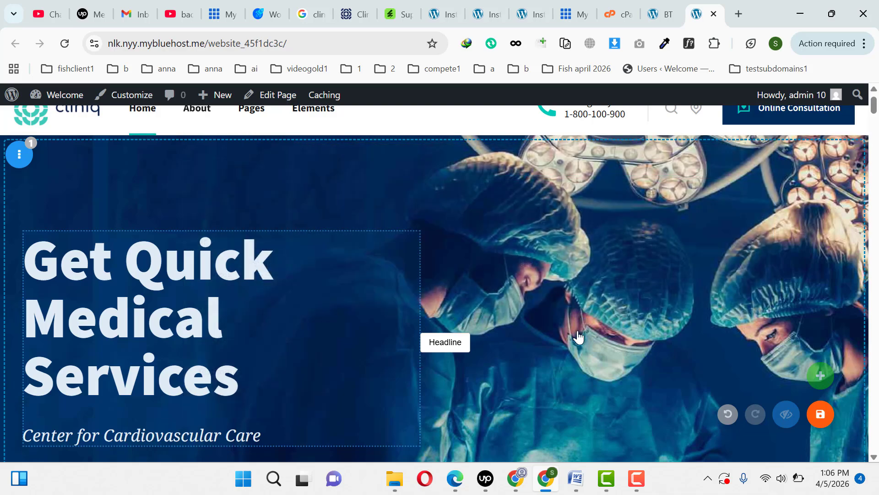
{"action": "left_click", "coordinate": [815, 417]}
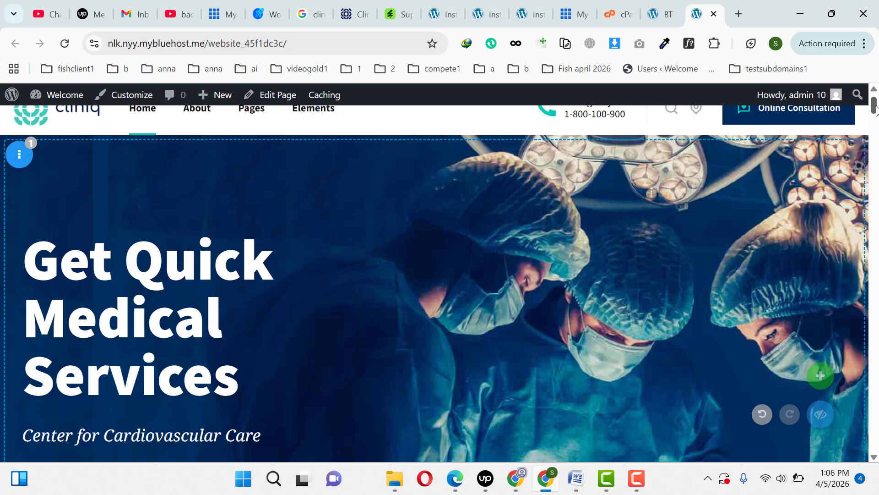
- Open the theme Customizer for the homepage in a new browser tab and switch to it
{"action": "scroll", "coordinate": [876, 110], "scroll_direction": "down", "scroll_amount": 1}
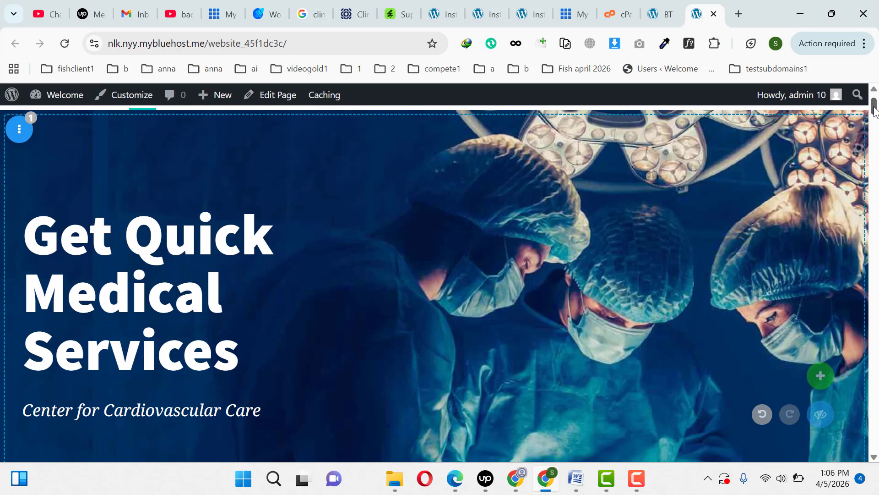
{"action": "mouse_move", "coordinate": [874, 108]}
{"action": "left_mouse_down"}
{"action": "mouse_move", "coordinate": [876, 165]}
{"action": "mouse_move", "coordinate": [875, 102]}
{"action": "left_mouse_up"}
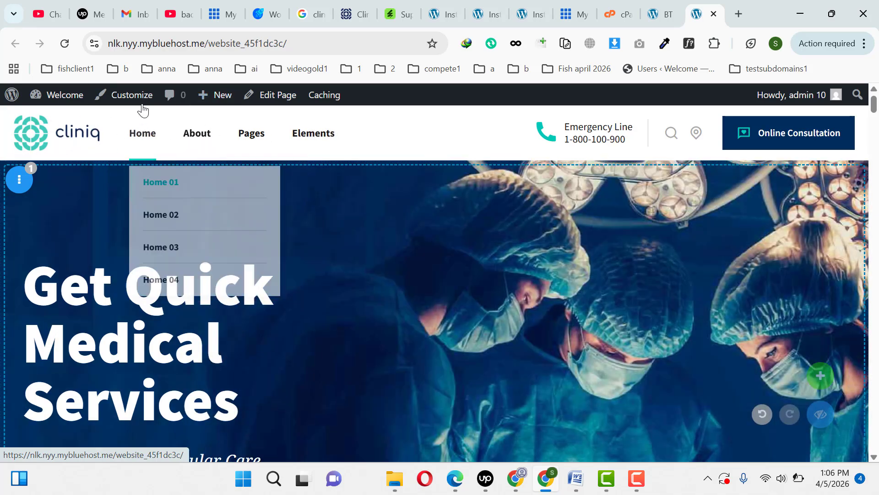
{"action": "middle_click", "coordinate": [131, 96]}
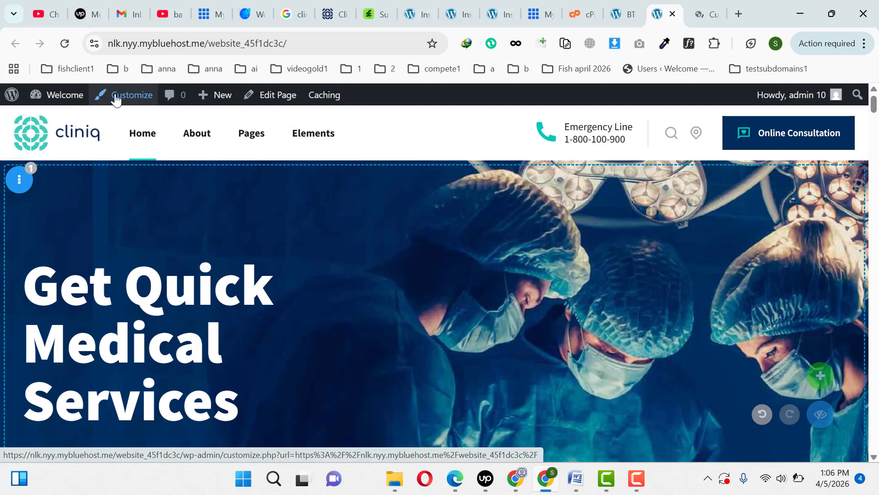
{"action": "left_click", "coordinate": [695, 4]}
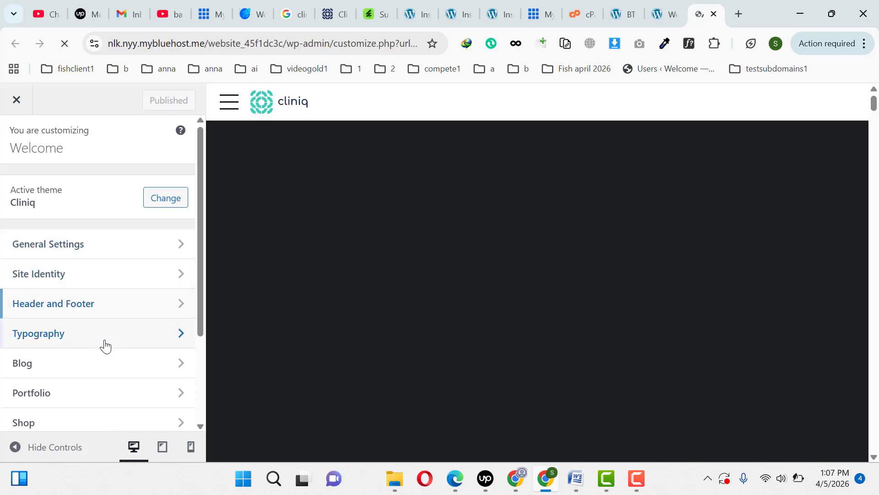
- Look at the Customizer's Header and Footer settings and its Site Identity settings, returning to the main section list
{"action": "left_click", "coordinate": [56, 315]}
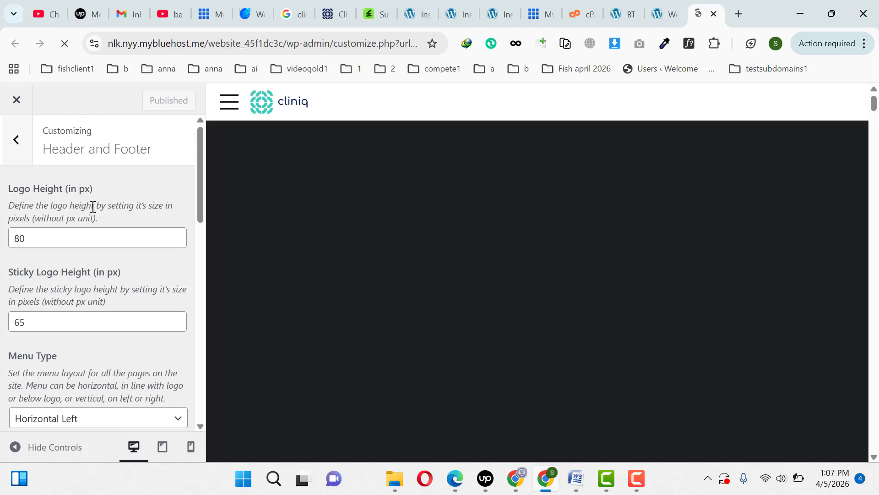
{"action": "left_click", "coordinate": [16, 142]}
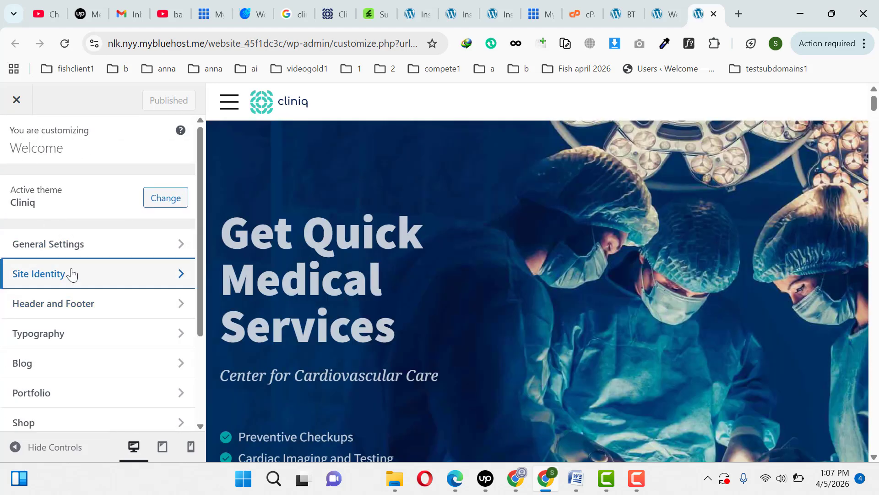
{"action": "left_click", "coordinate": [71, 274]}
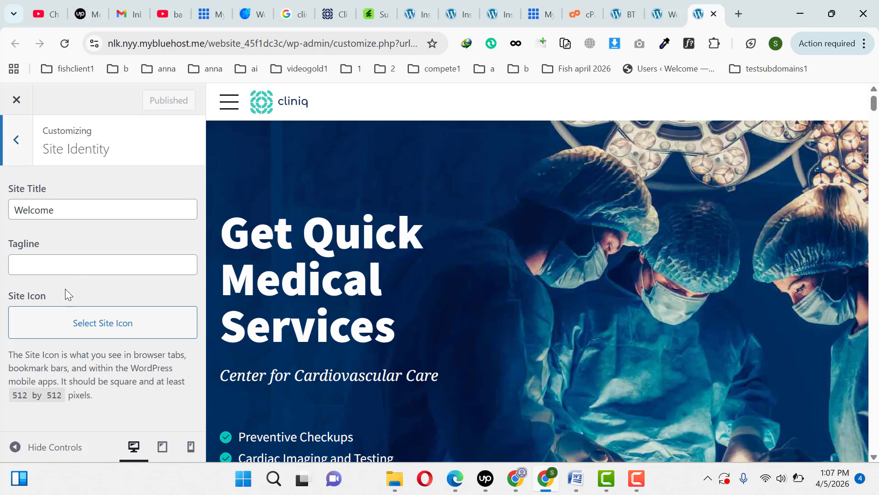
{"action": "left_click", "coordinate": [22, 143]}
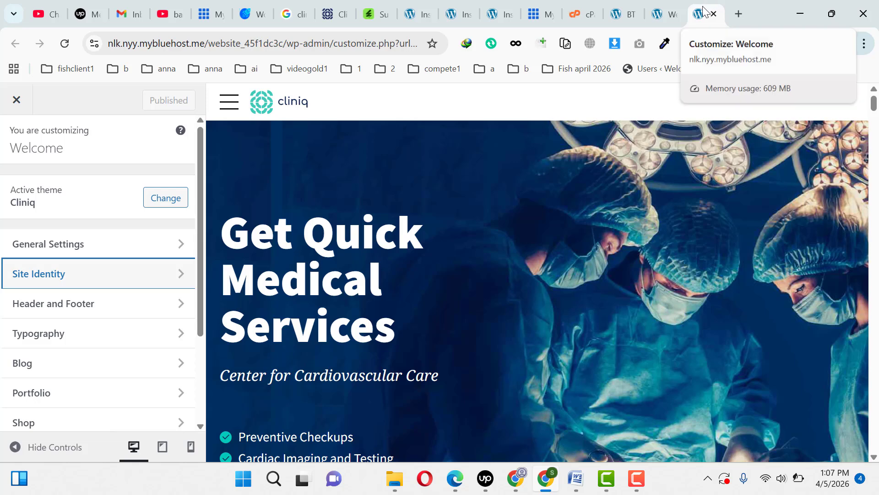
- View the logo's image selection dialog in General Settings without choosing a file, then return to the Customizer's section list
{"action": "left_click", "coordinate": [114, 249]}
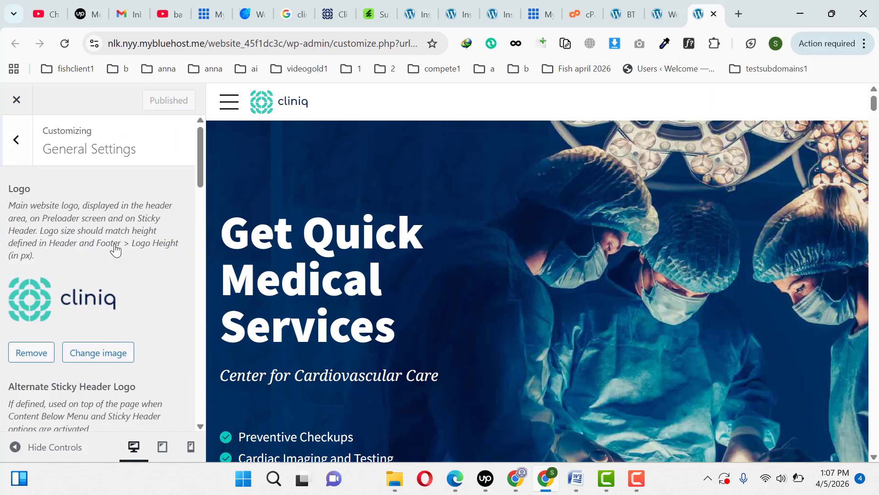
{"action": "left_click", "coordinate": [118, 352]}
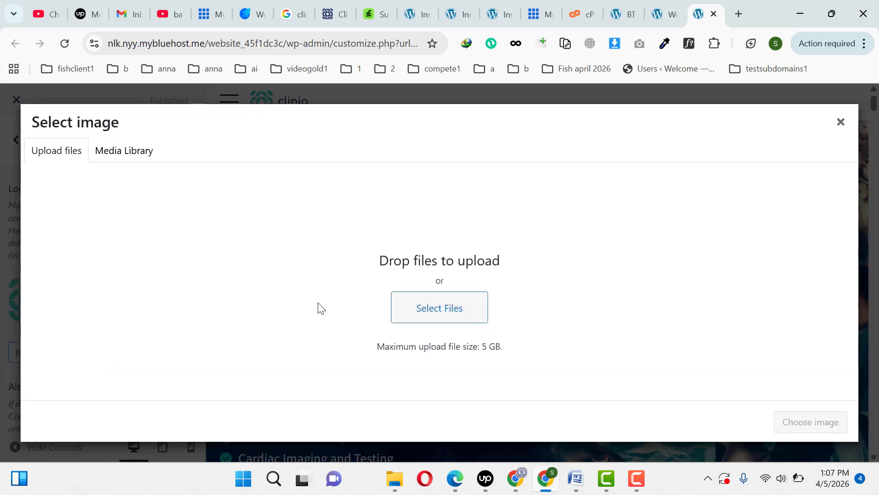
{"action": "left_click", "coordinate": [841, 124]}
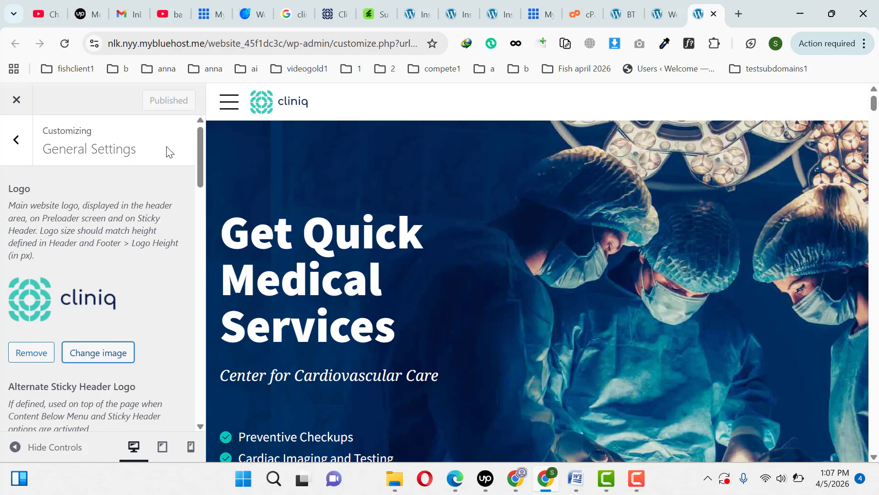
{"action": "left_click", "coordinate": [18, 143]}
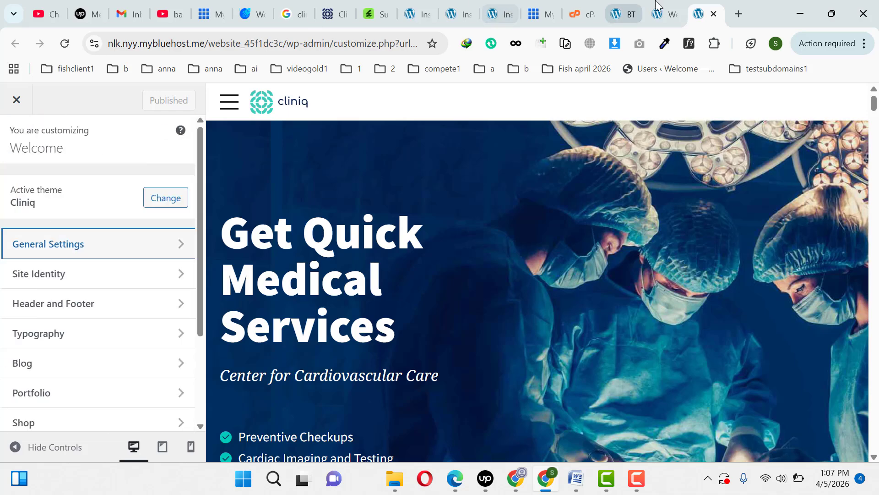
- Return to the homepage tab and open the site's Menus management page in a new browser tab
{"action": "left_click", "coordinate": [663, 6]}
{"action": "mouse_move", "coordinate": [275, 123]}
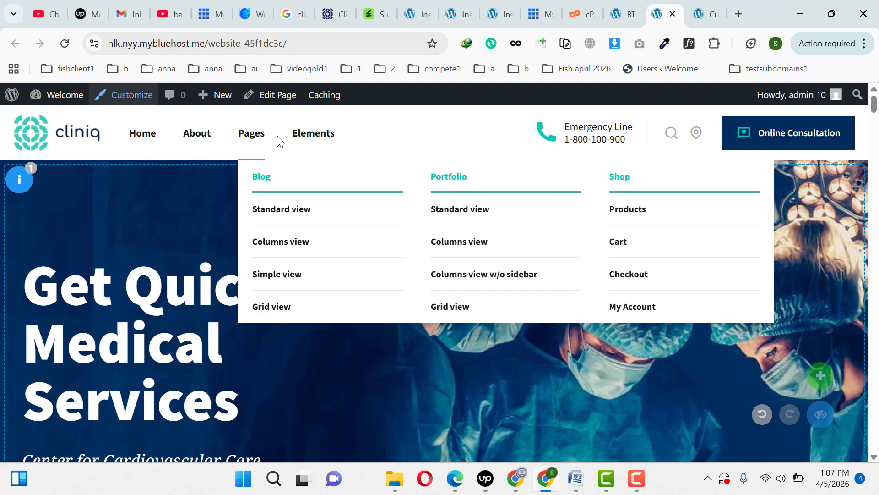
{"action": "mouse_move", "coordinate": [65, 96]}
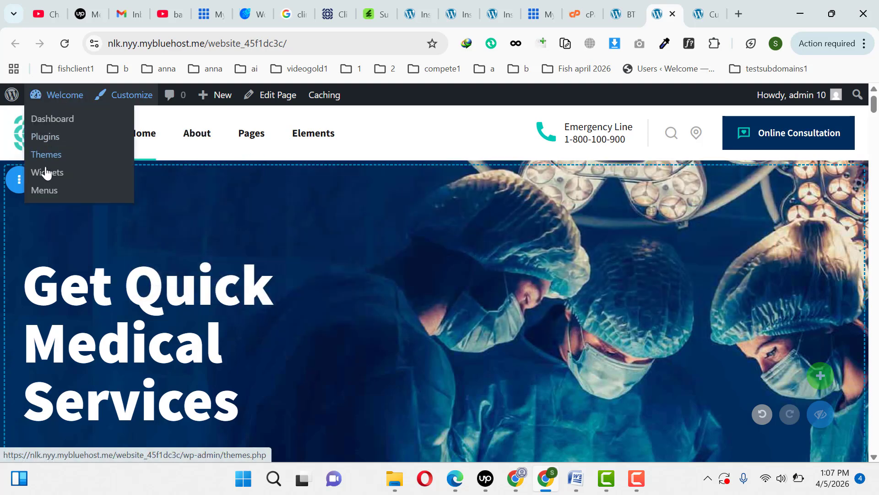
{"action": "middle_click", "coordinate": [47, 197]}
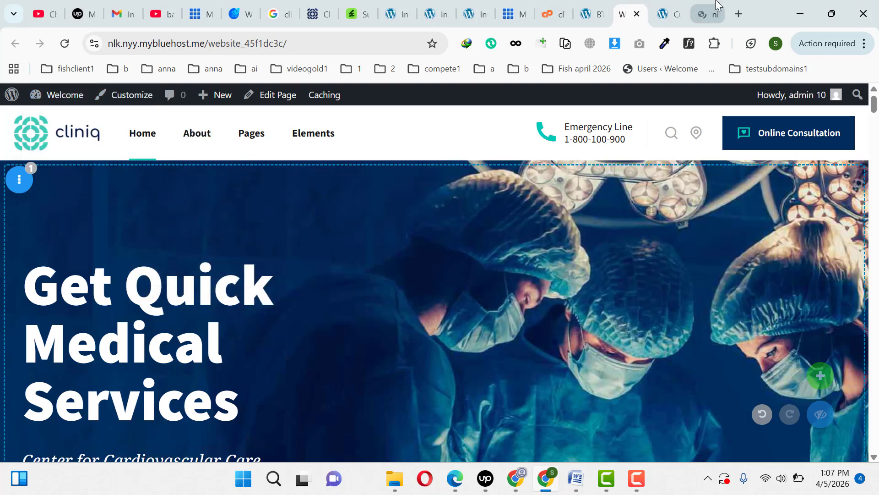
{"action": "left_click", "coordinate": [716, 5]}
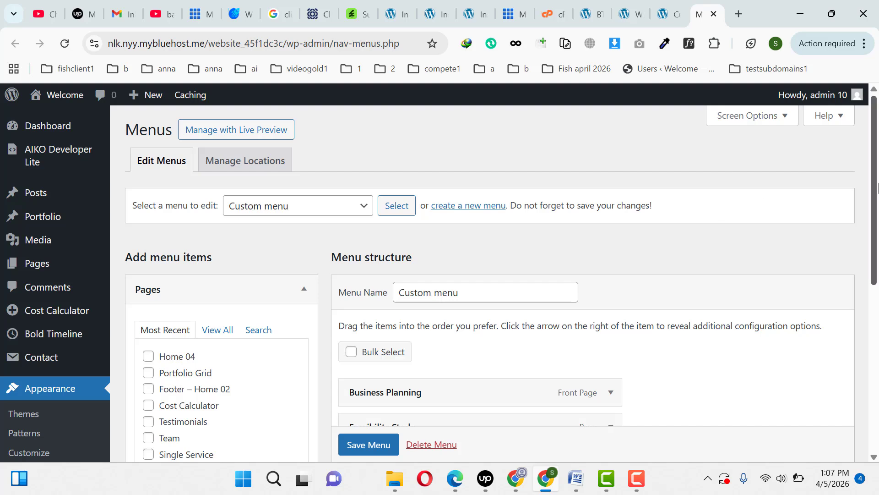
- Add only the Home 04 page to the Custom menu
{"action": "scroll", "coordinate": [329, 222], "scroll_direction": "down", "scroll_amount": 4}
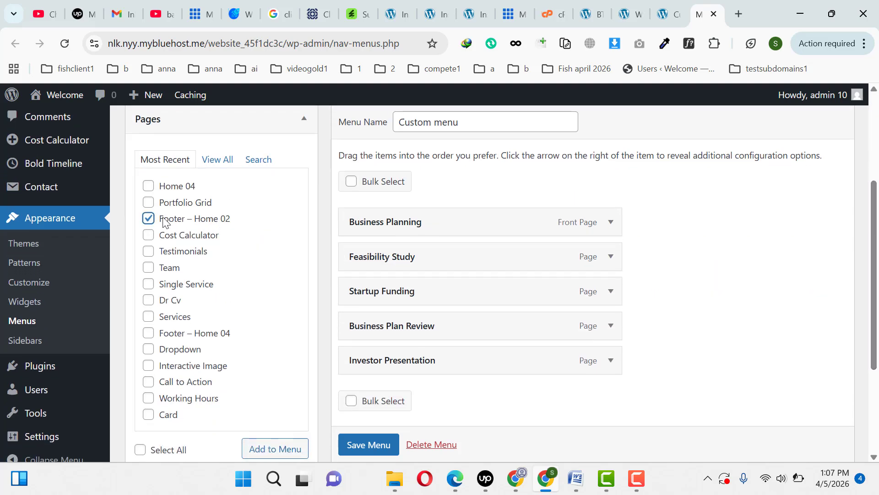
{"action": "left_click", "coordinate": [148, 219]}
{"action": "left_click", "coordinate": [150, 188]}
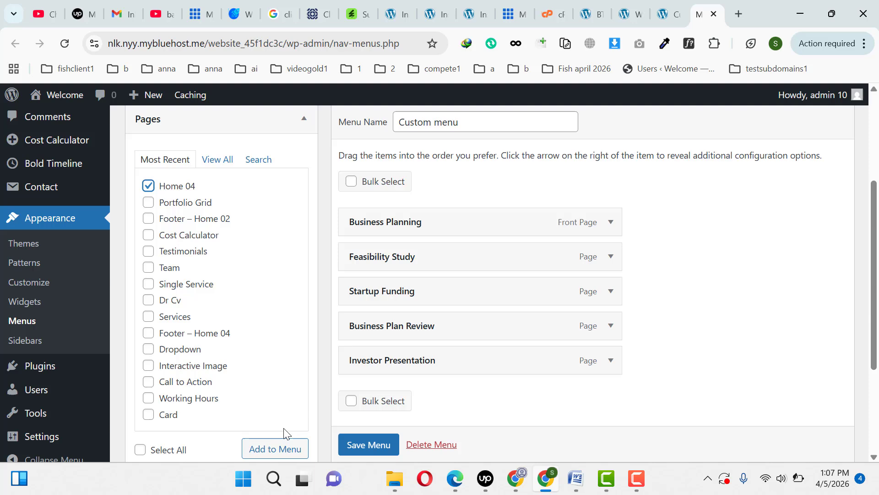
{"action": "left_click", "coordinate": [276, 458]}
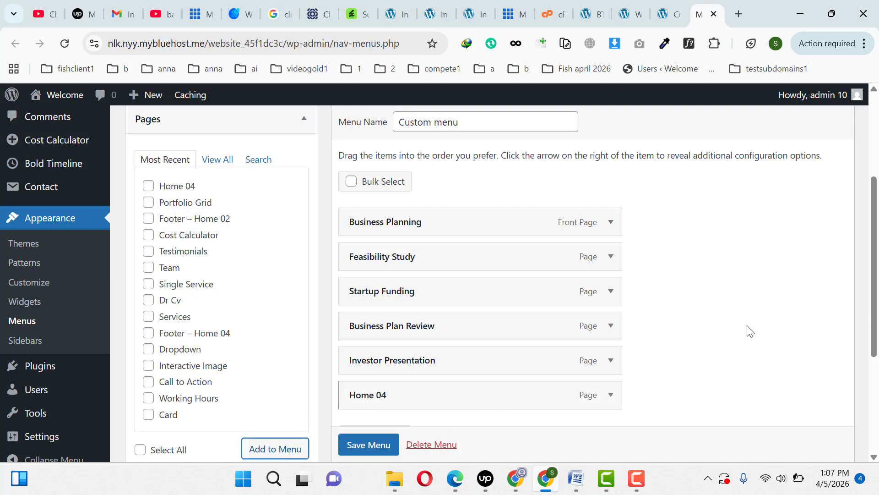
- Expand the settings of the Home 04 item in the Custom menu's structure
{"action": "scroll", "coordinate": [867, 339], "scroll_direction": "down", "scroll_amount": 3}
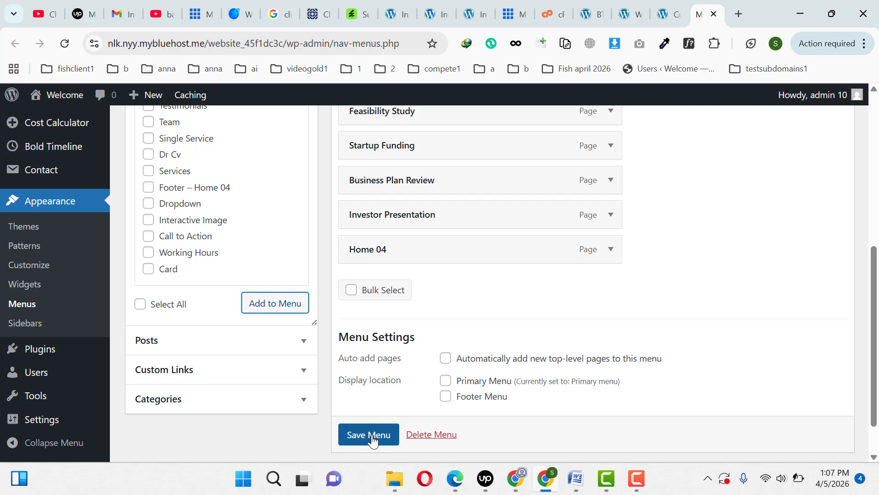
{"action": "left_click", "coordinate": [610, 249]}
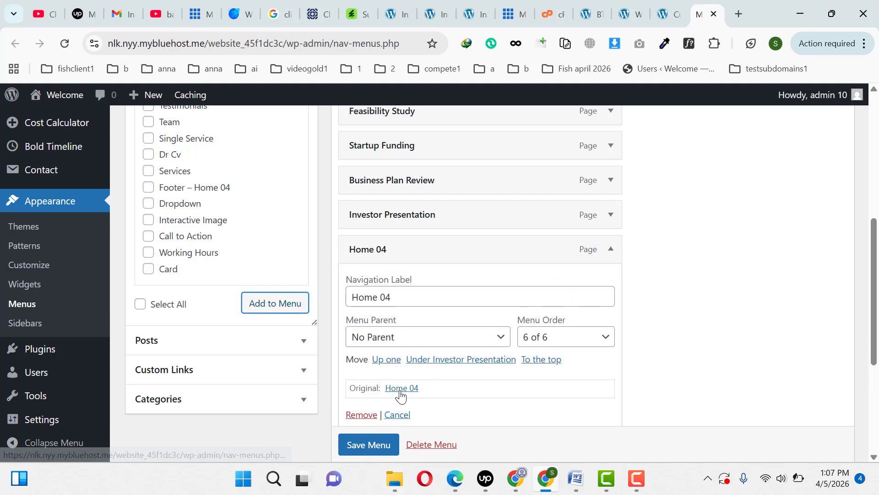
{"action": "scroll", "coordinate": [807, 268], "scroll_direction": "down", "scroll_amount": 2}
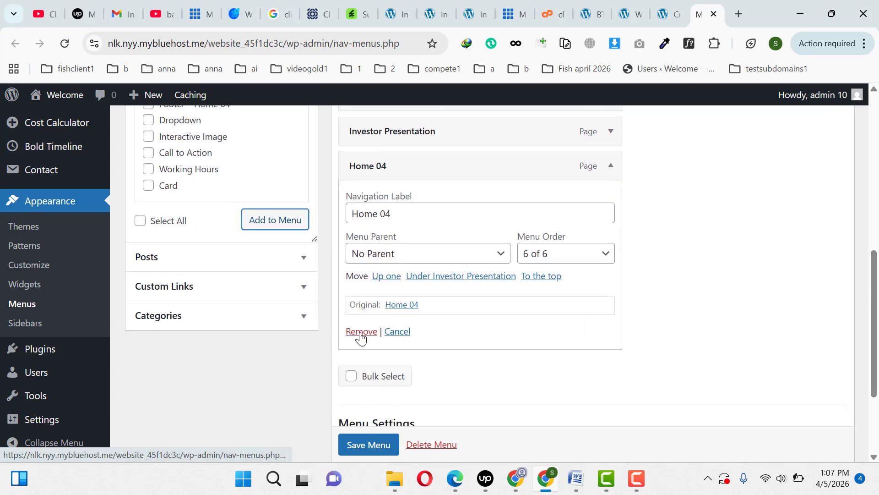